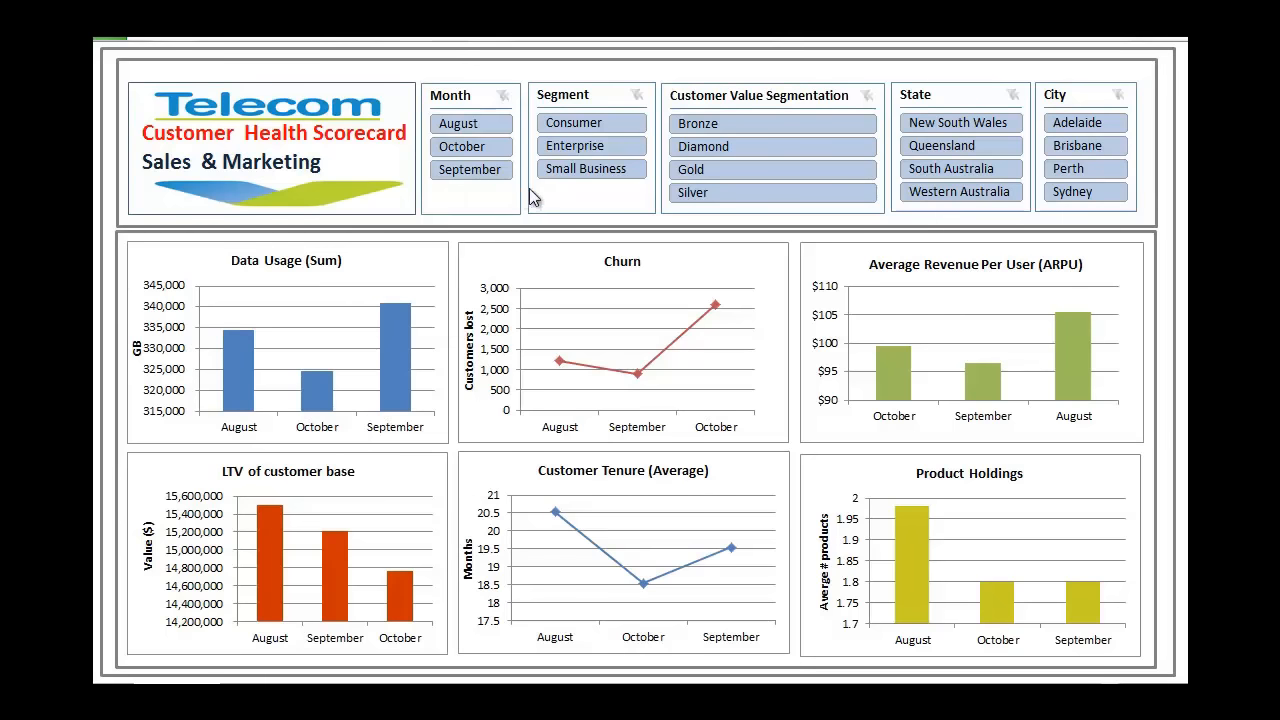
Step: Filter the scorecard to the Consumer segment and the city Perth, and add the Small Business segment
click(575, 128)
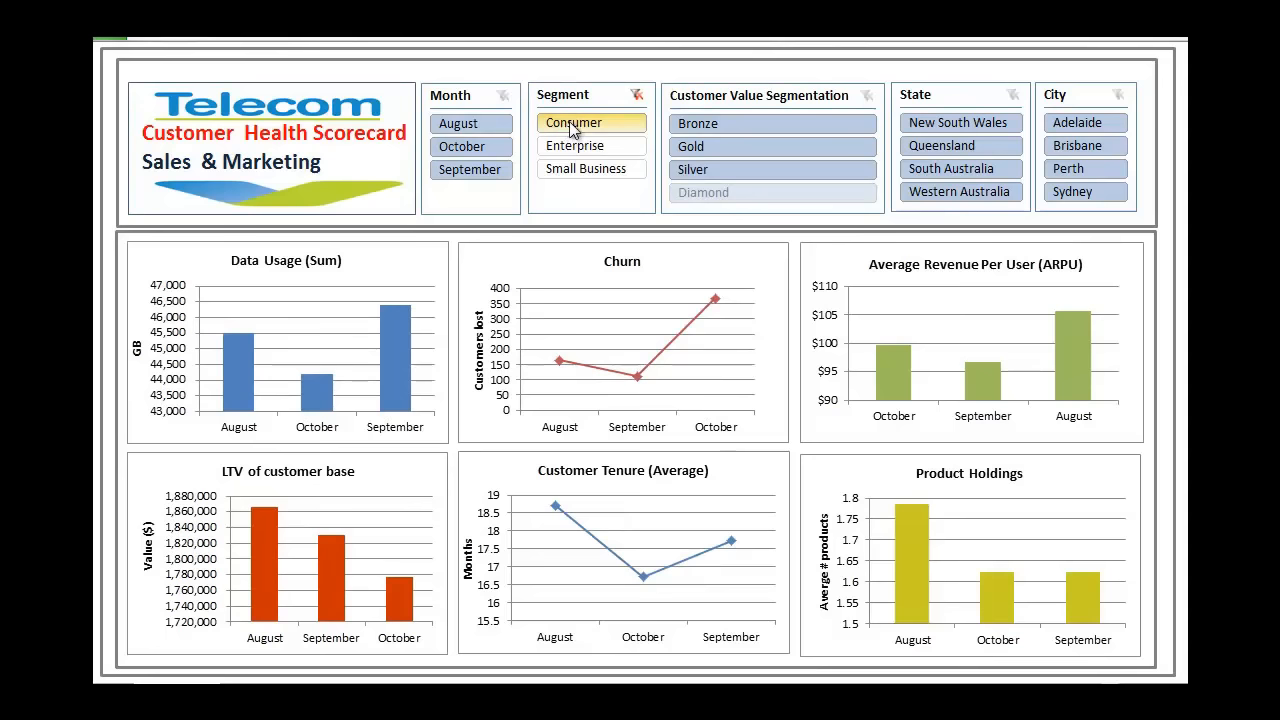
click(1070, 169)
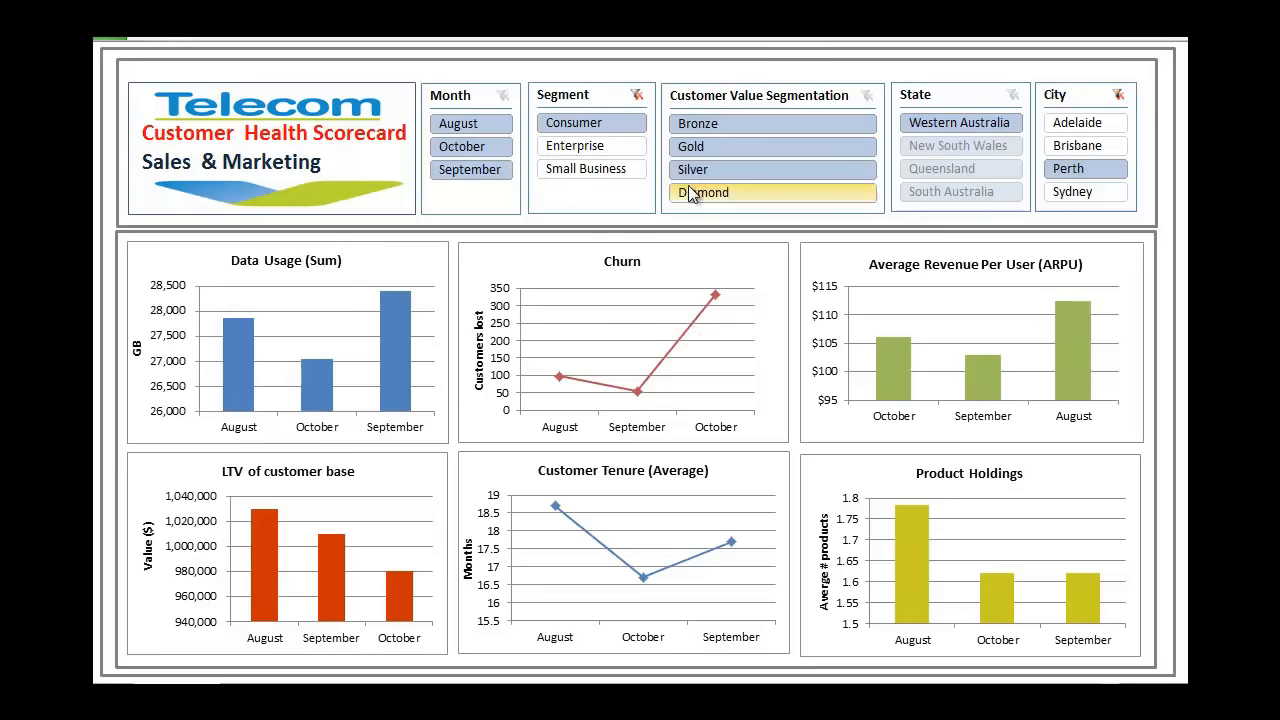
ctrl+click(586, 166)
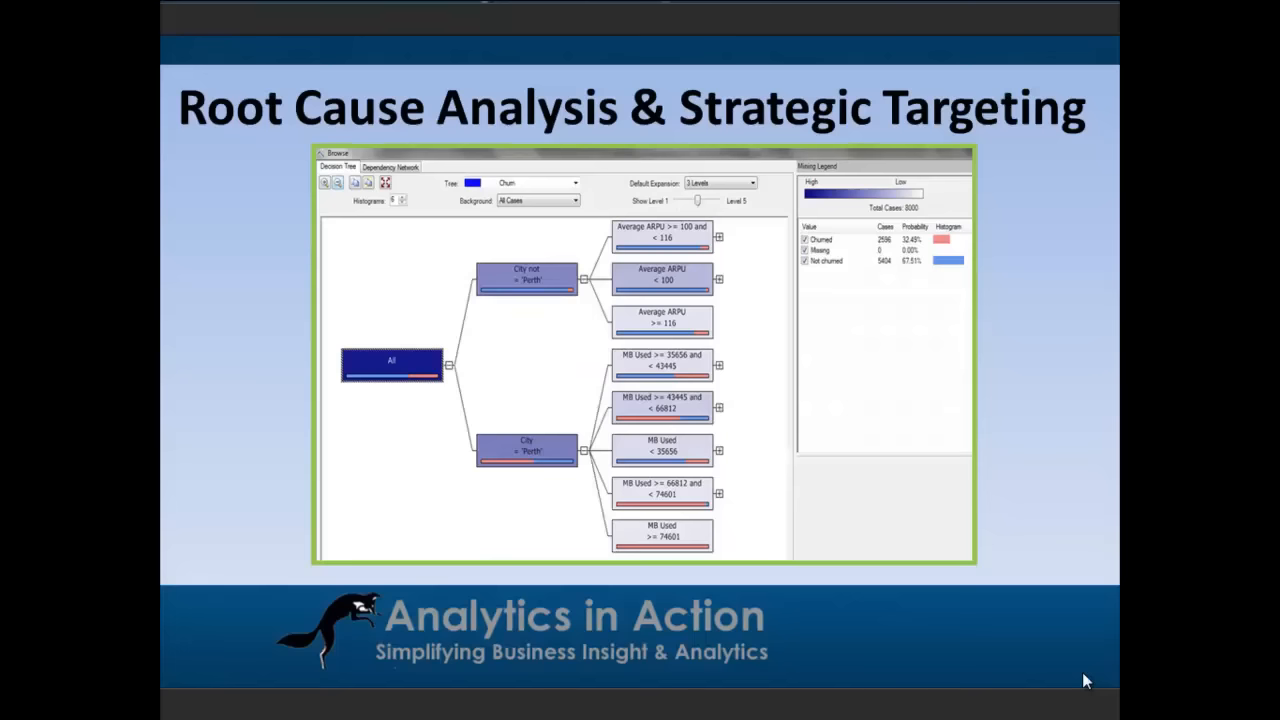
Step: Leave the slide show, switch to the Master Dataset Scorecard workbook in Excel and reapply the Perth city filter to check churn
key(Escape)
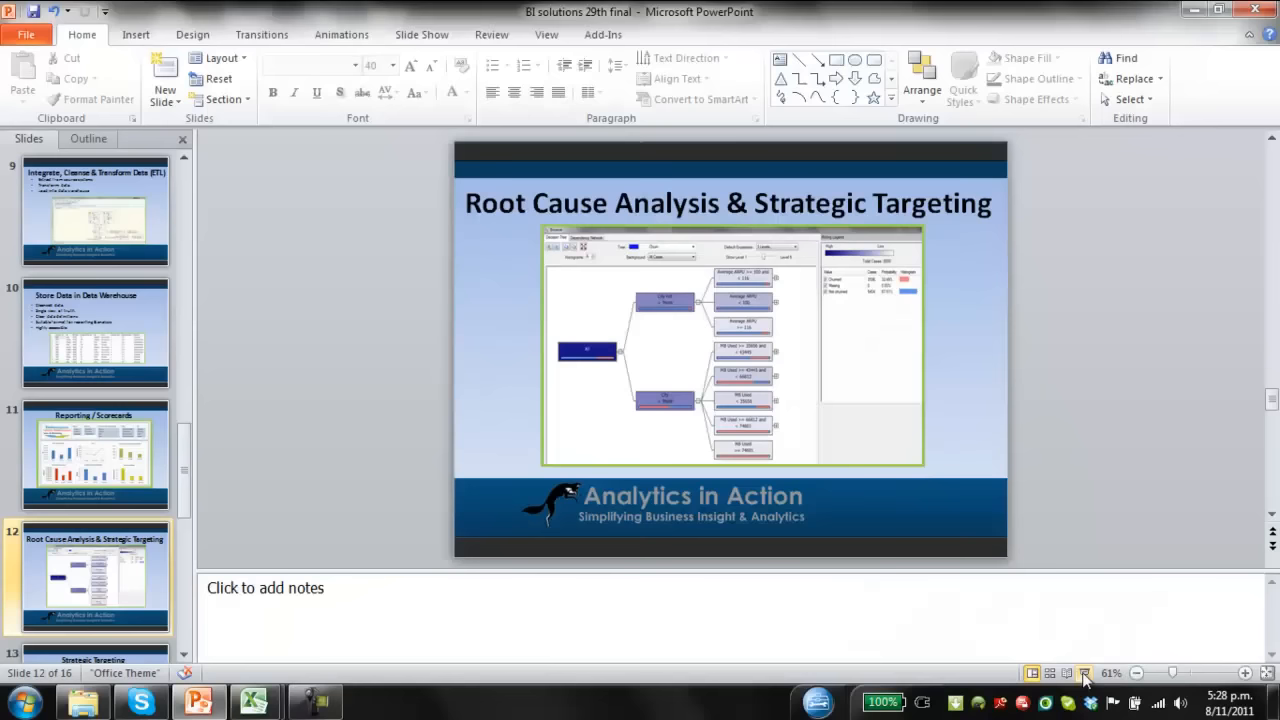
mouse_move(268, 710)
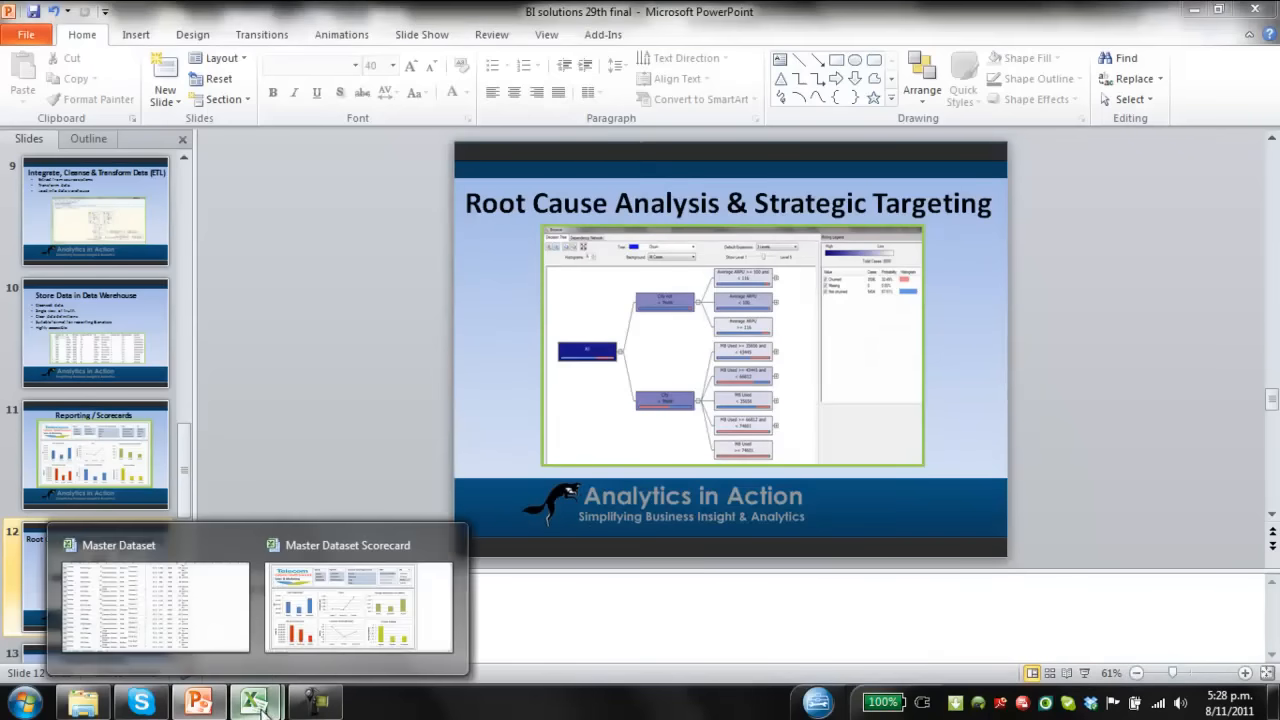
click(352, 604)
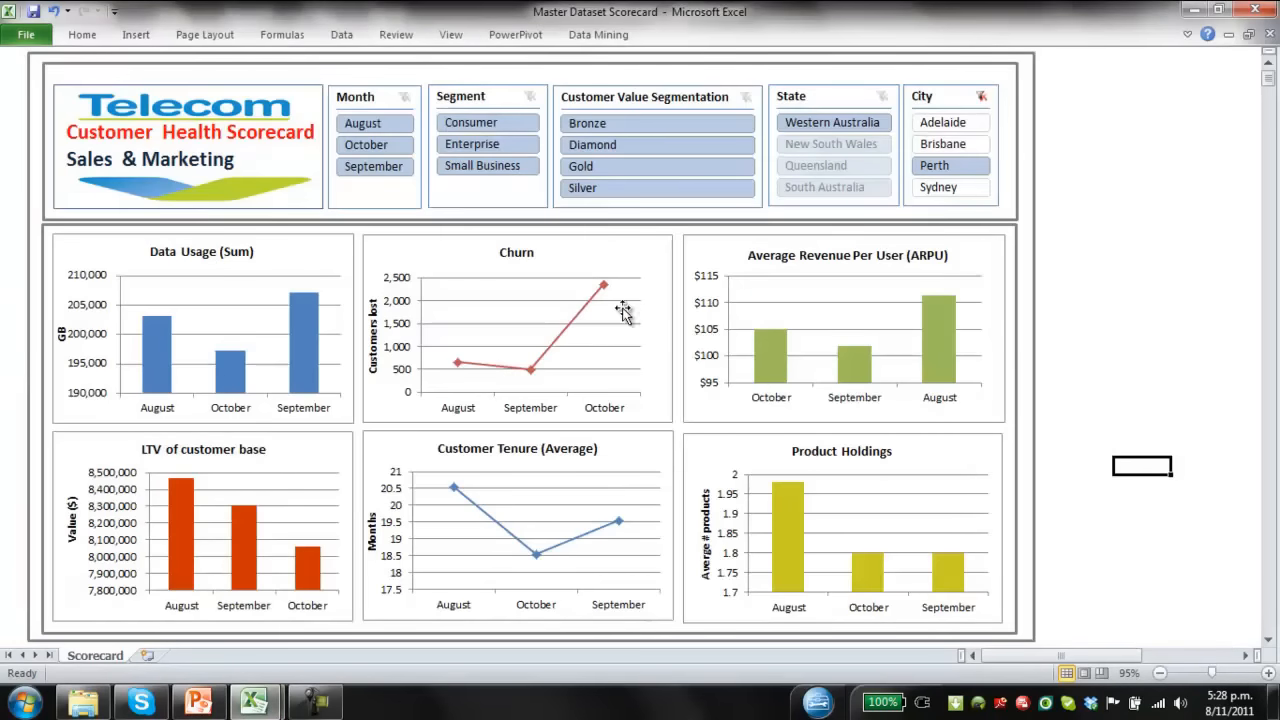
click(980, 97)
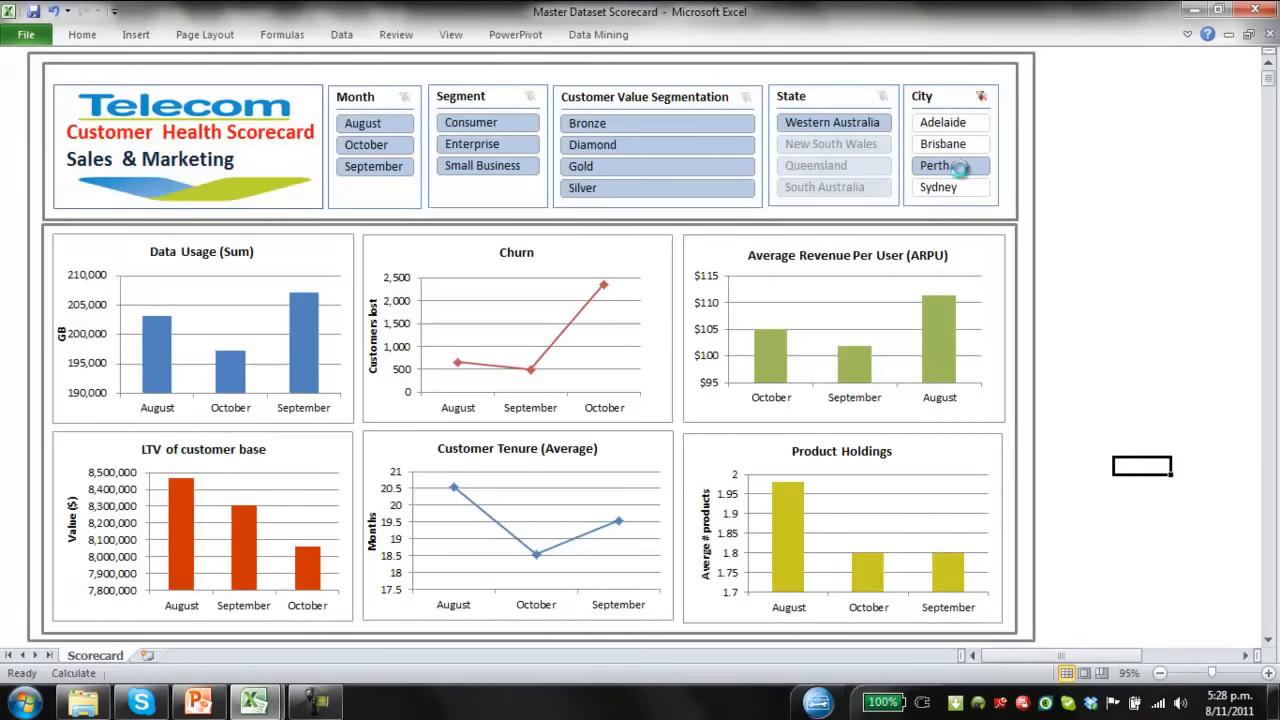
click(951, 169)
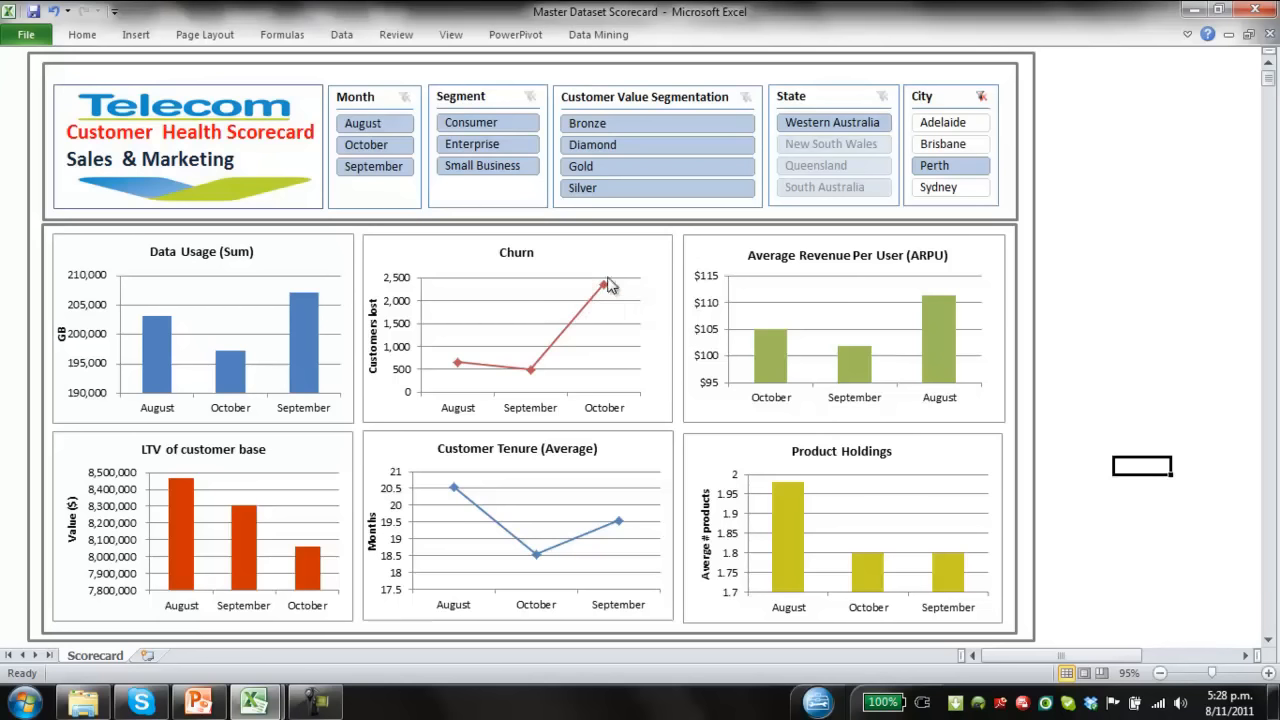
mouse_move(596, 280)
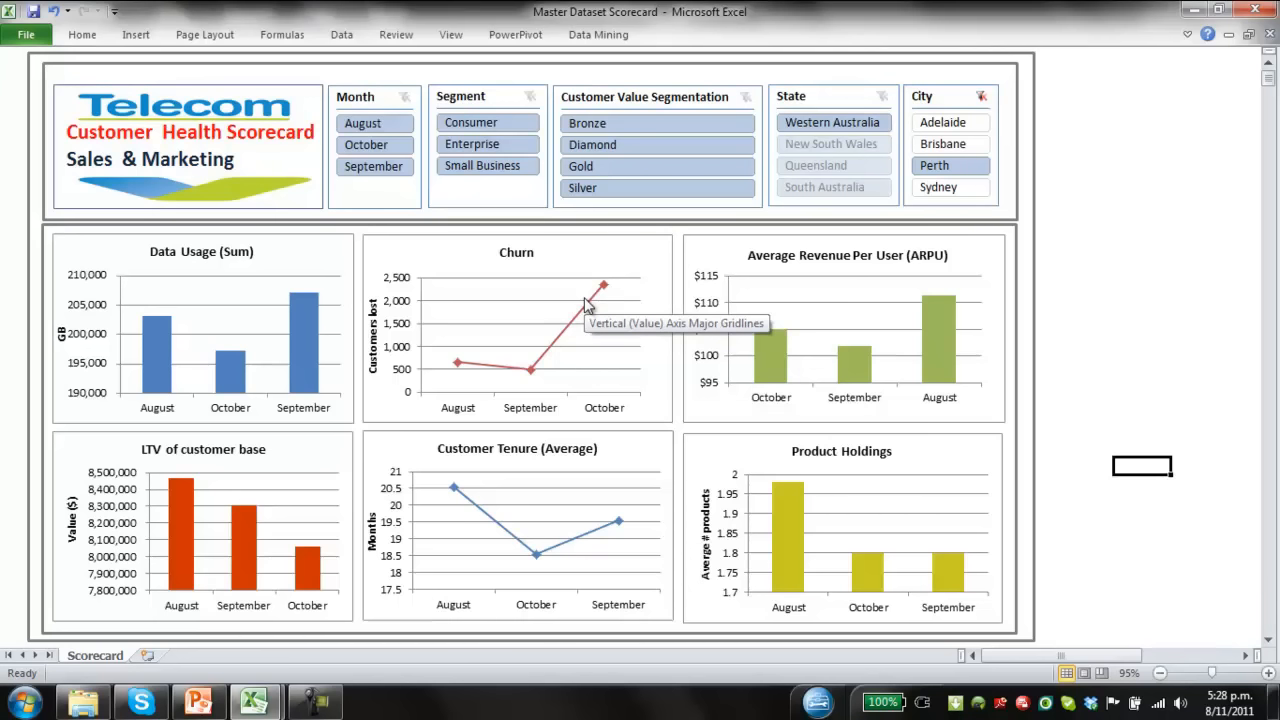
Step: In the Master Dataset workbook, browse the Classify Churn_14 data mining model and maximize its decision tree window
click(254, 703)
click(185, 645)
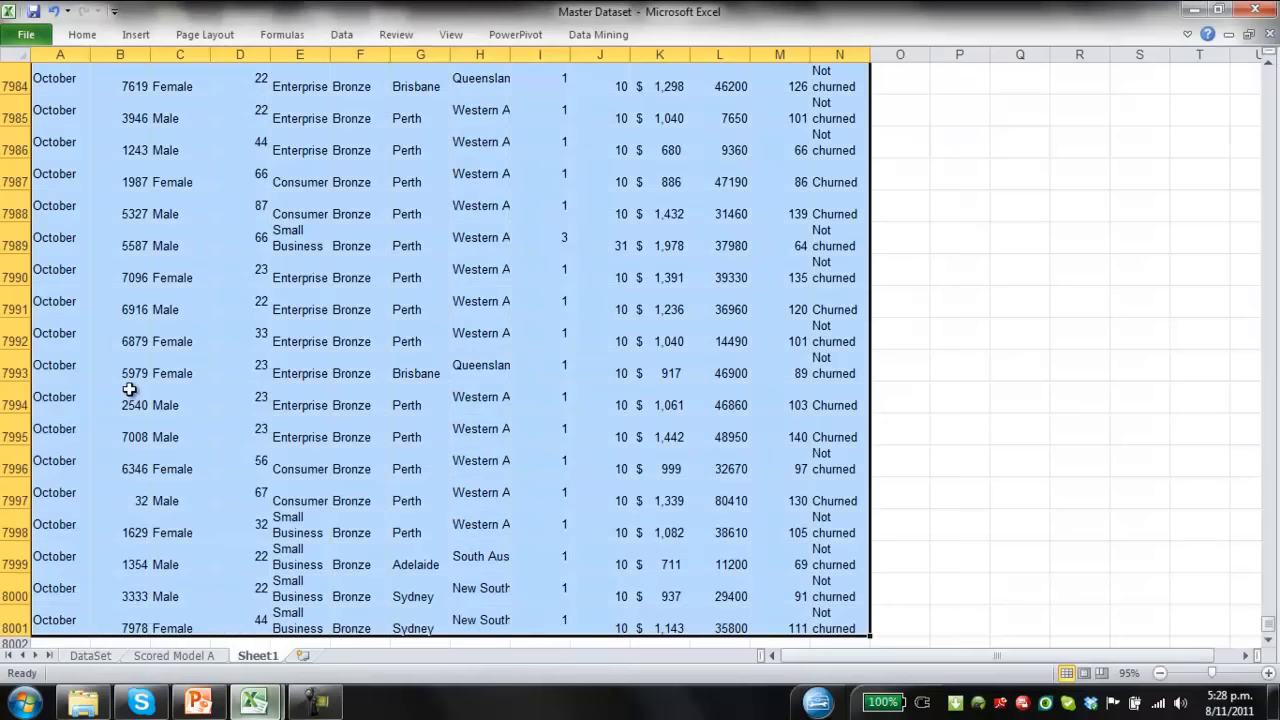
click(604, 42)
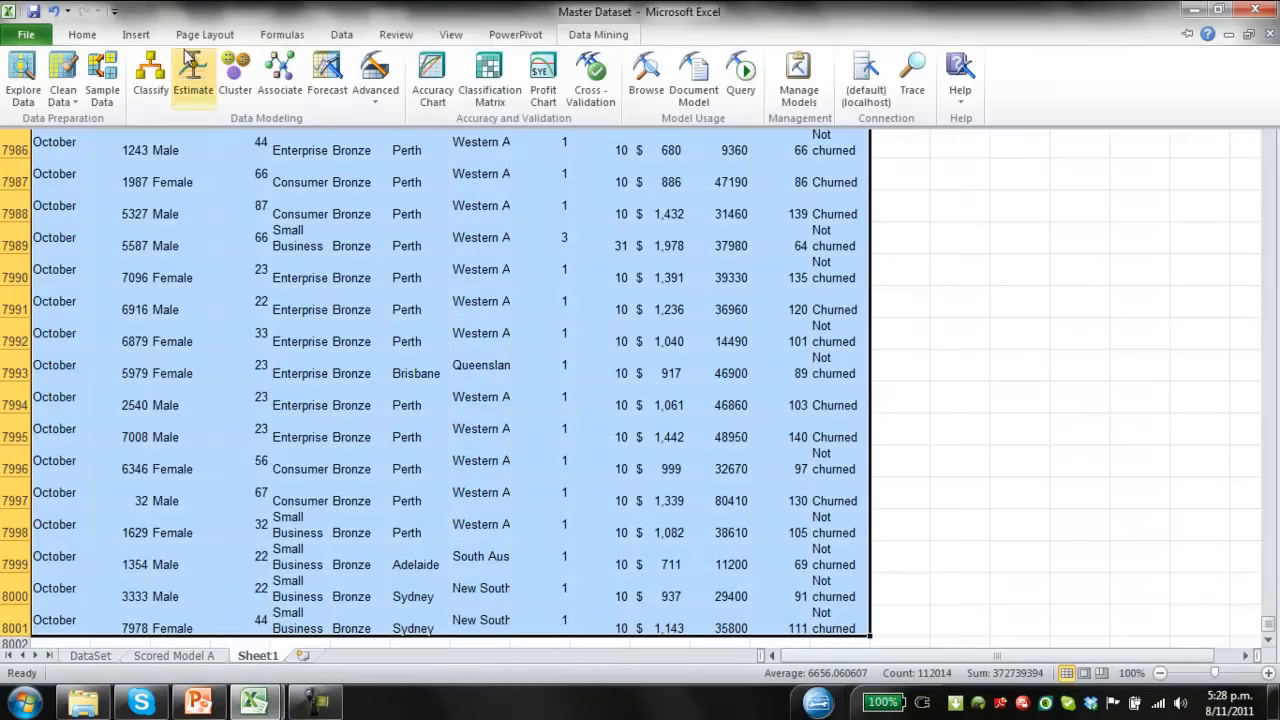
click(648, 78)
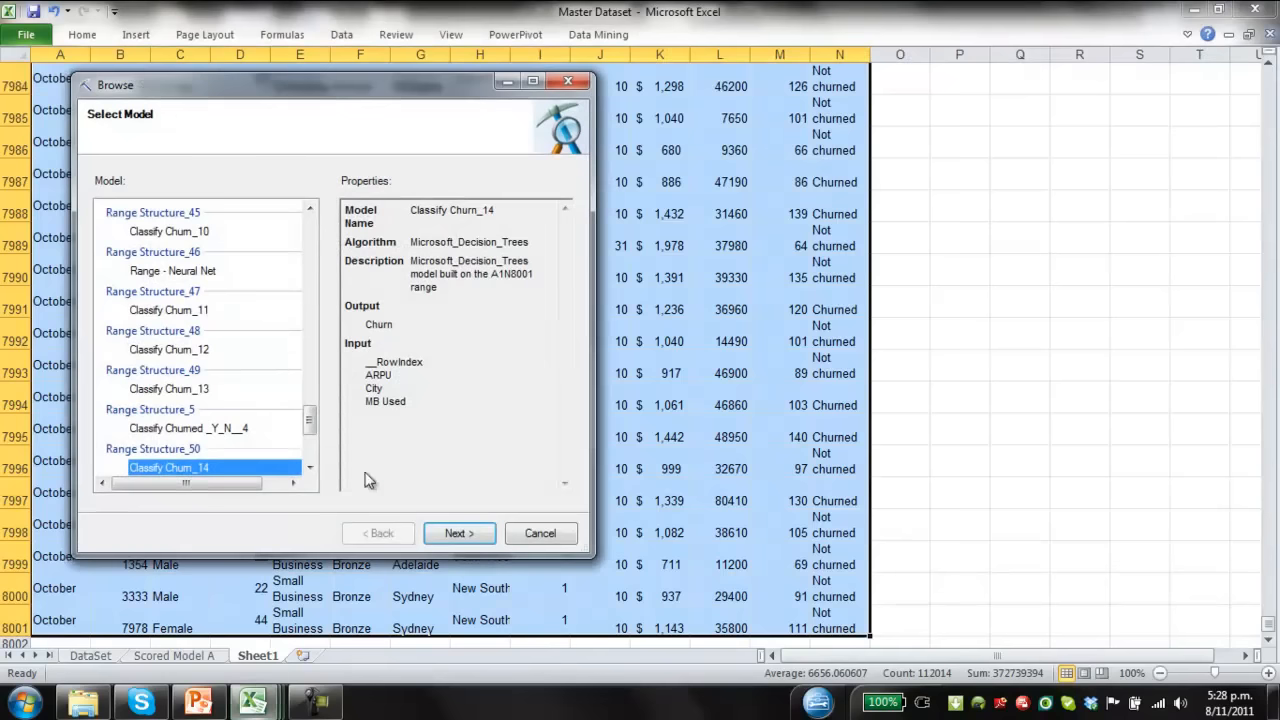
click(459, 533)
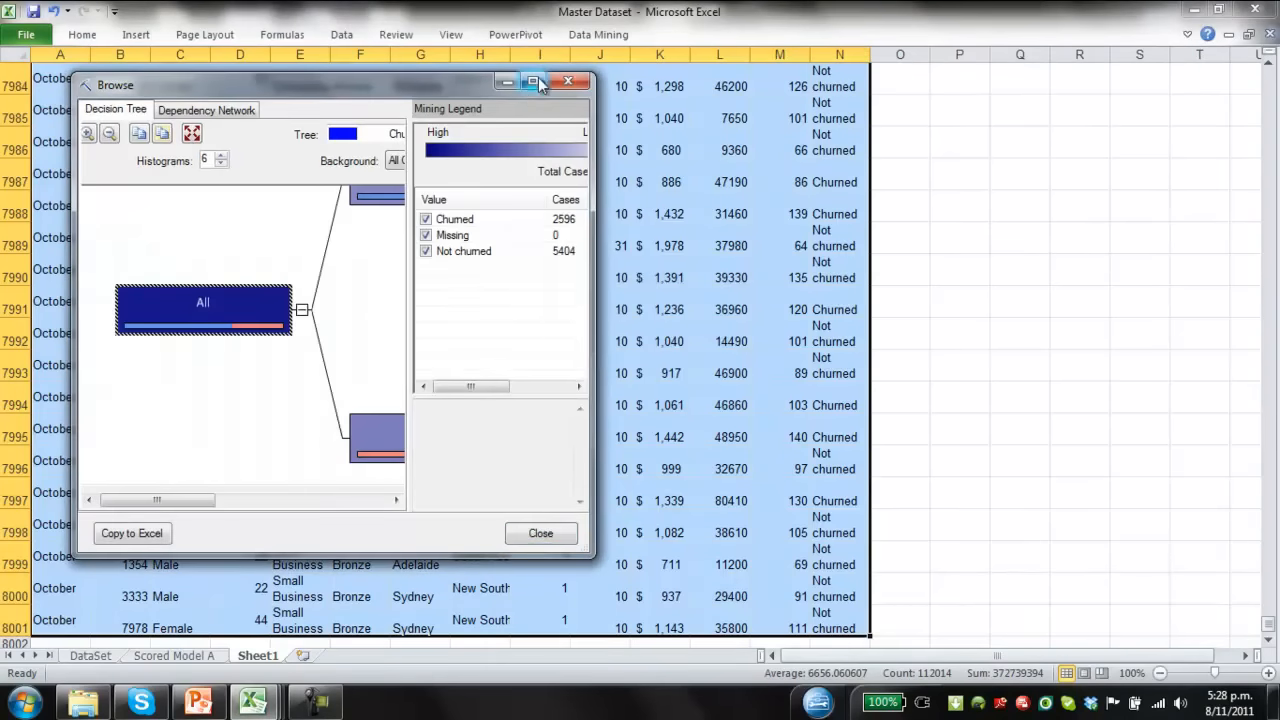
click(534, 82)
drag(806, 250, 821, 128)
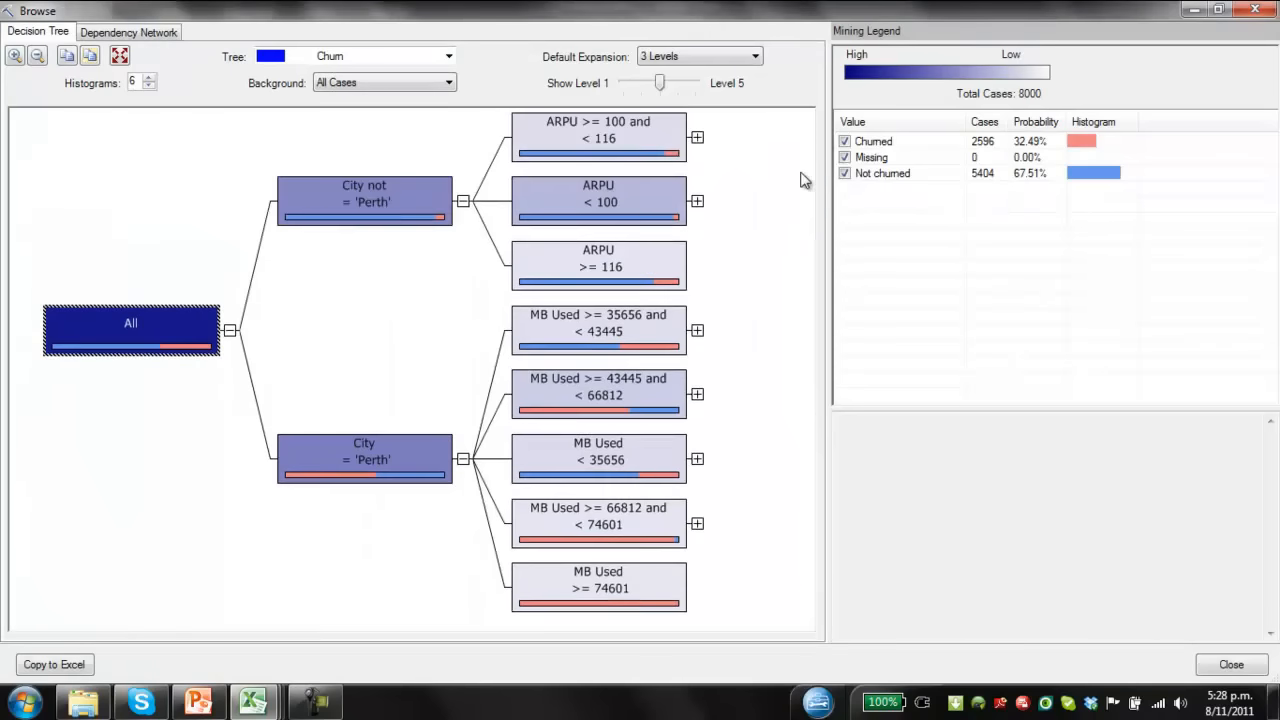
Step: Compare the churn breakdown of the non-Perth, All and Perth nodes in the decision tree
mouse_move(402, 206)
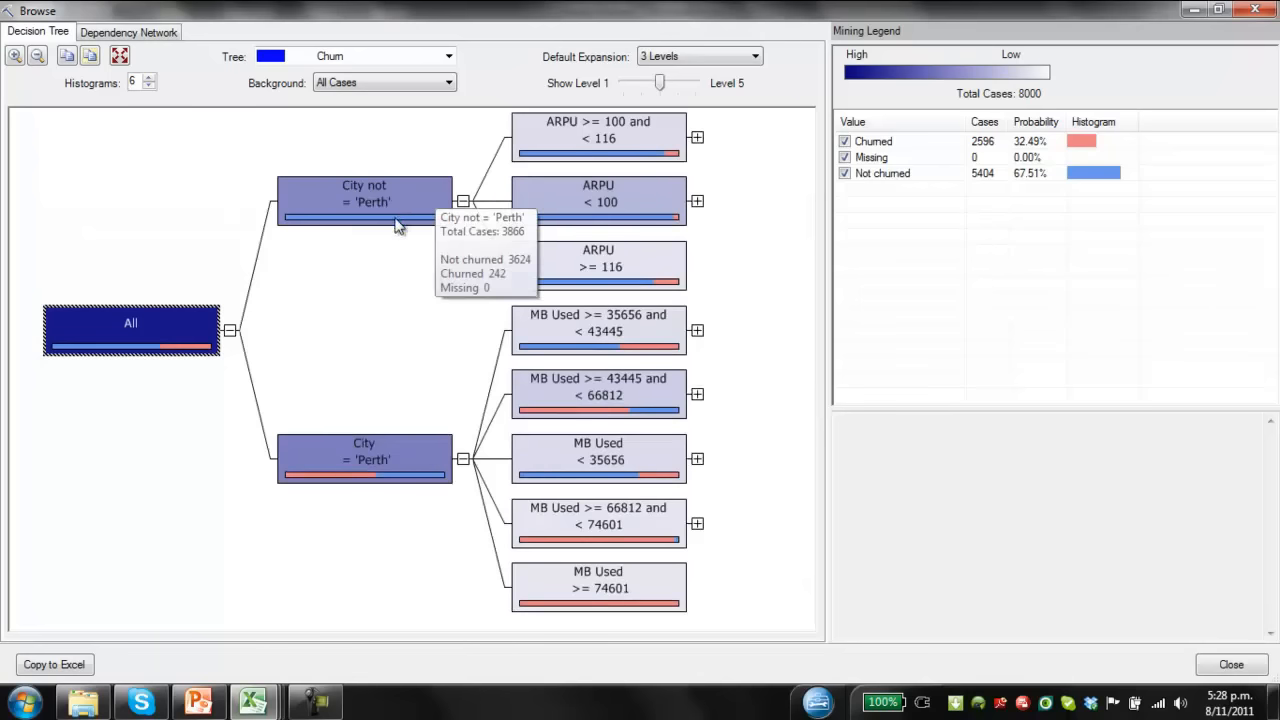
mouse_move(137, 322)
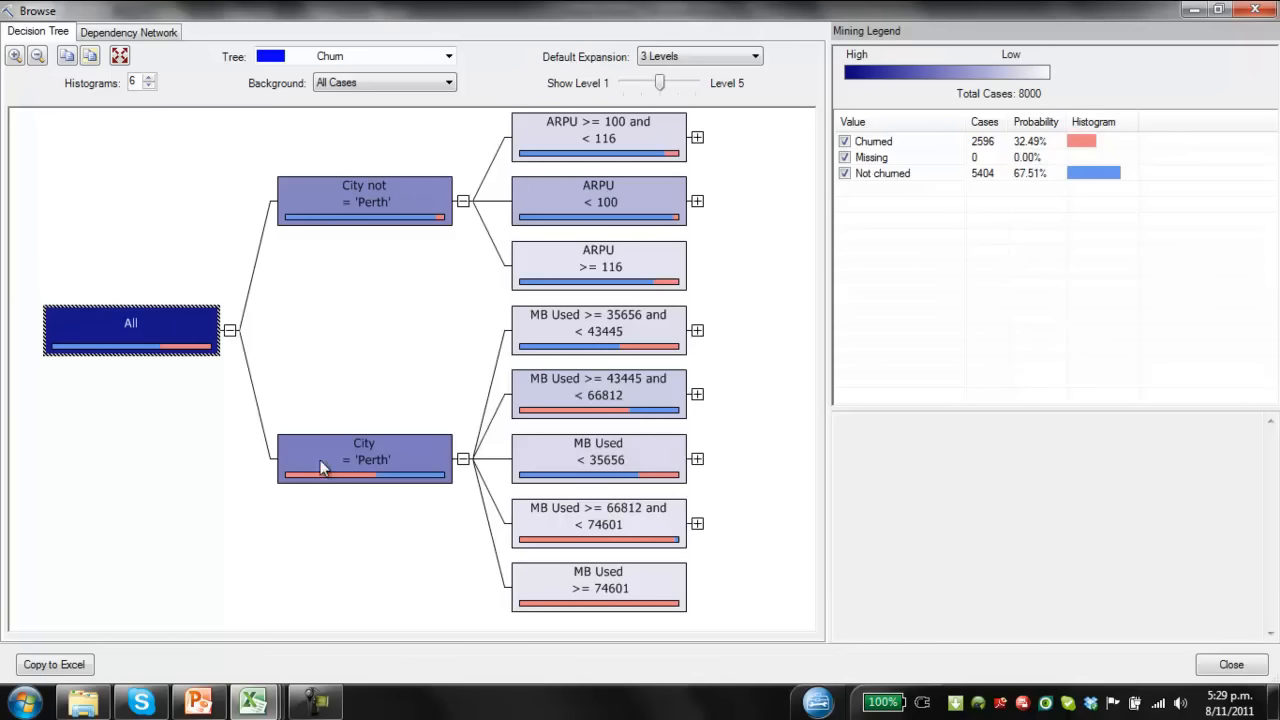
click(374, 452)
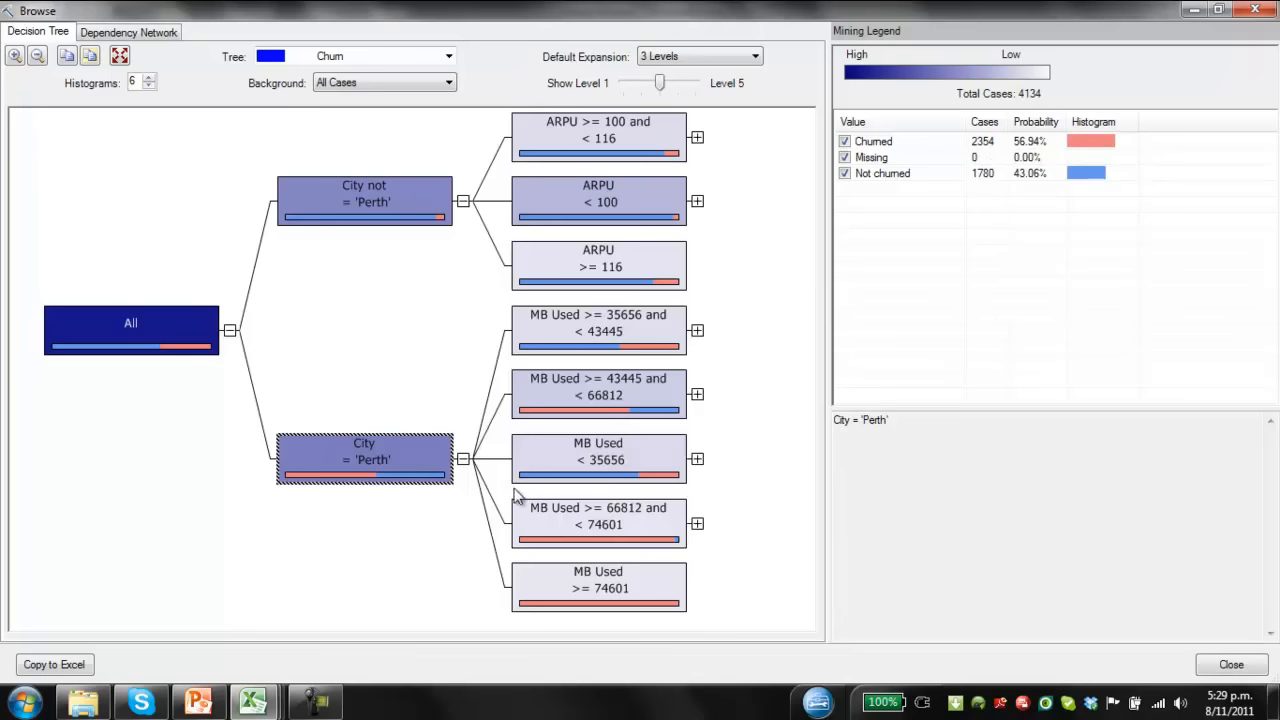
Step: Examine the churn breakdown of the Perth branch's MB Used nodes, including >= 74601, 66812 to 74601 and 43445 to 66812
mouse_move(630, 530)
click(614, 591)
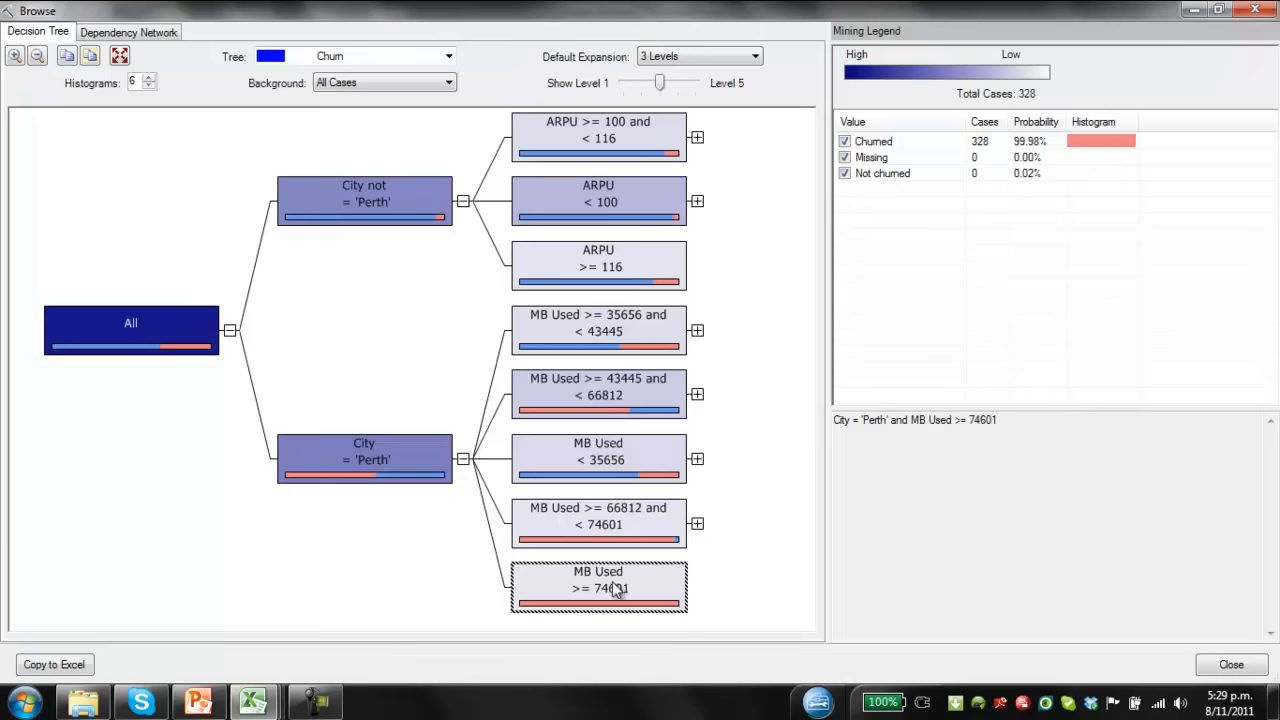
click(580, 522)
click(584, 585)
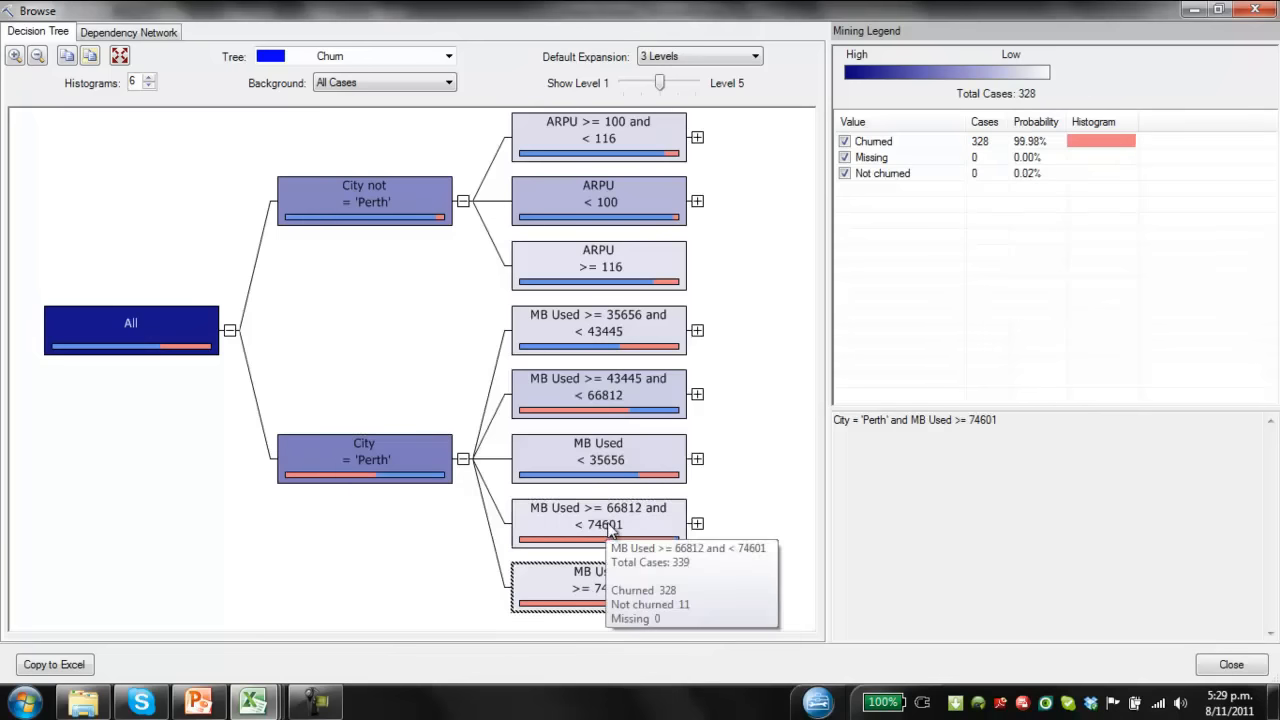
mouse_move(617, 589)
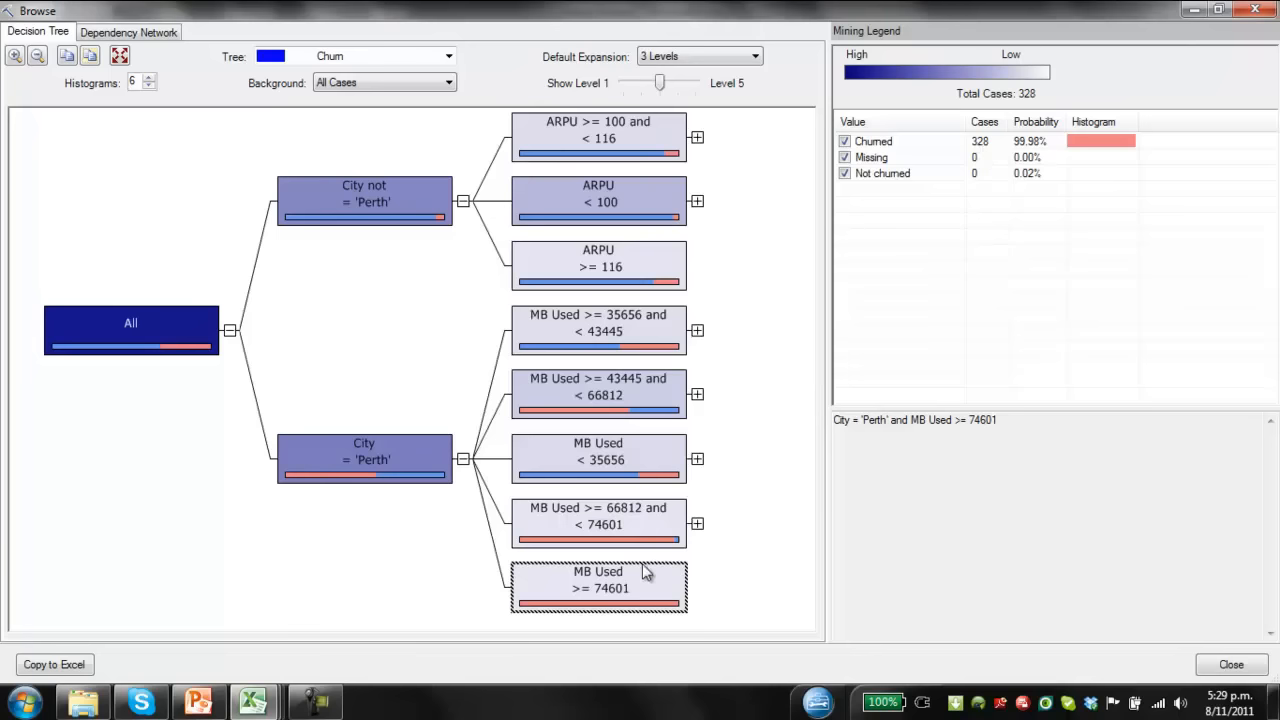
click(609, 527)
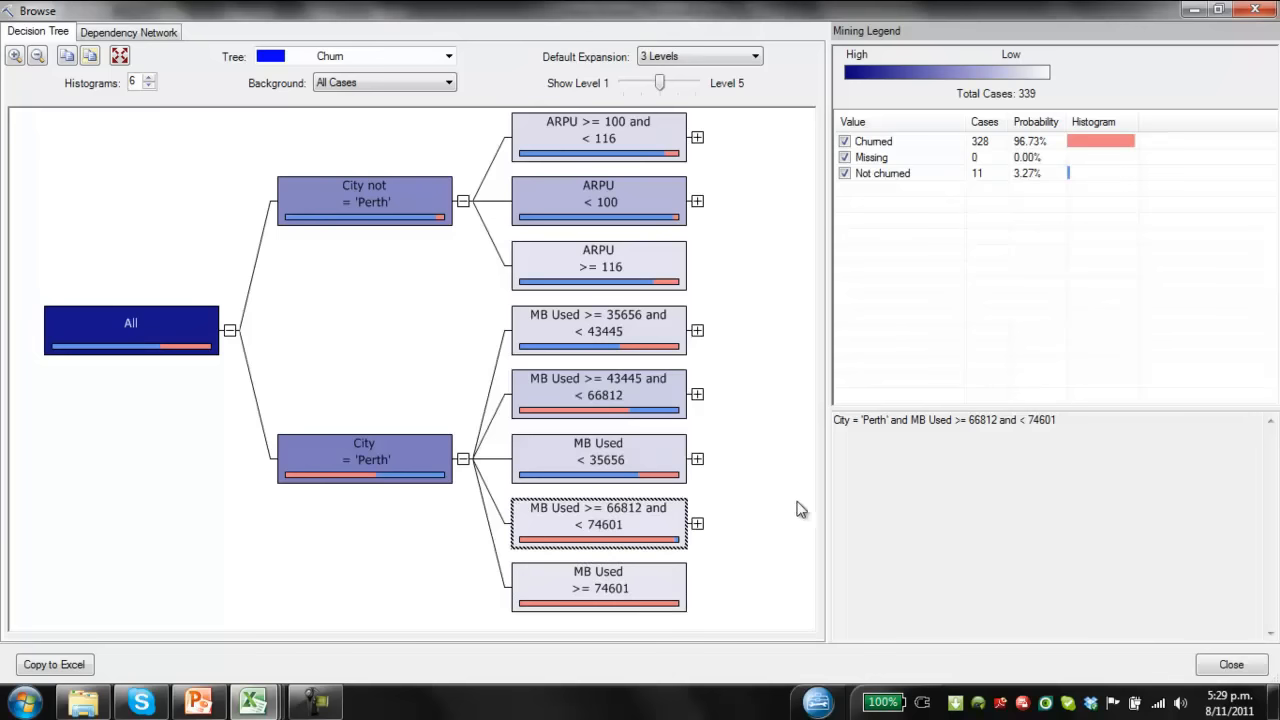
mouse_move(629, 378)
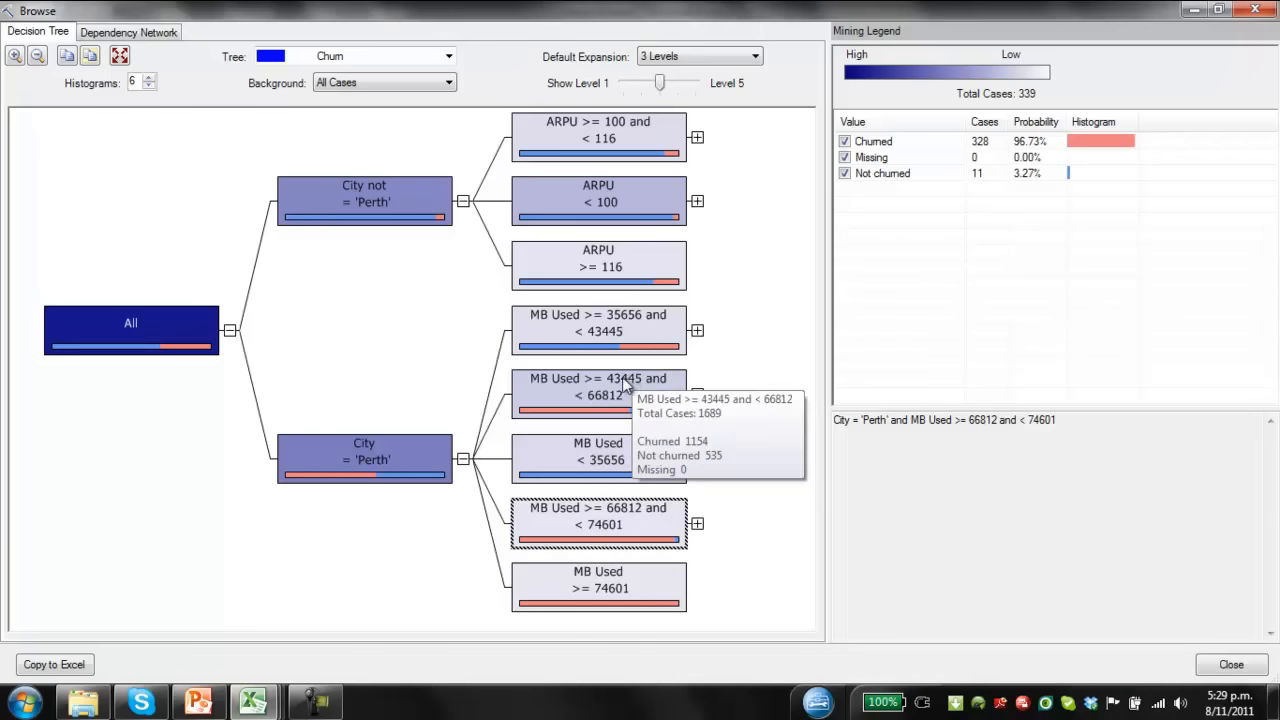
mouse_move(558, 341)
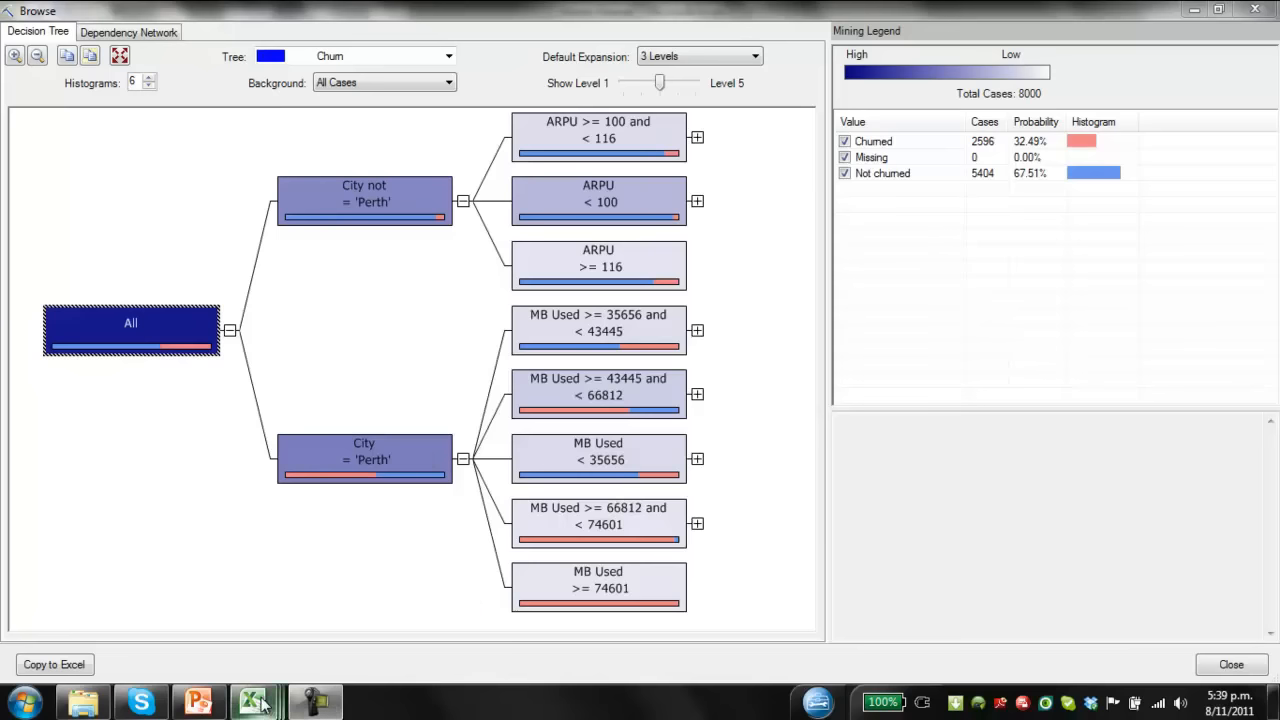
Step: Return to the Master Dataset workbook and show the Scored Model A sheet
mouse_move(262, 705)
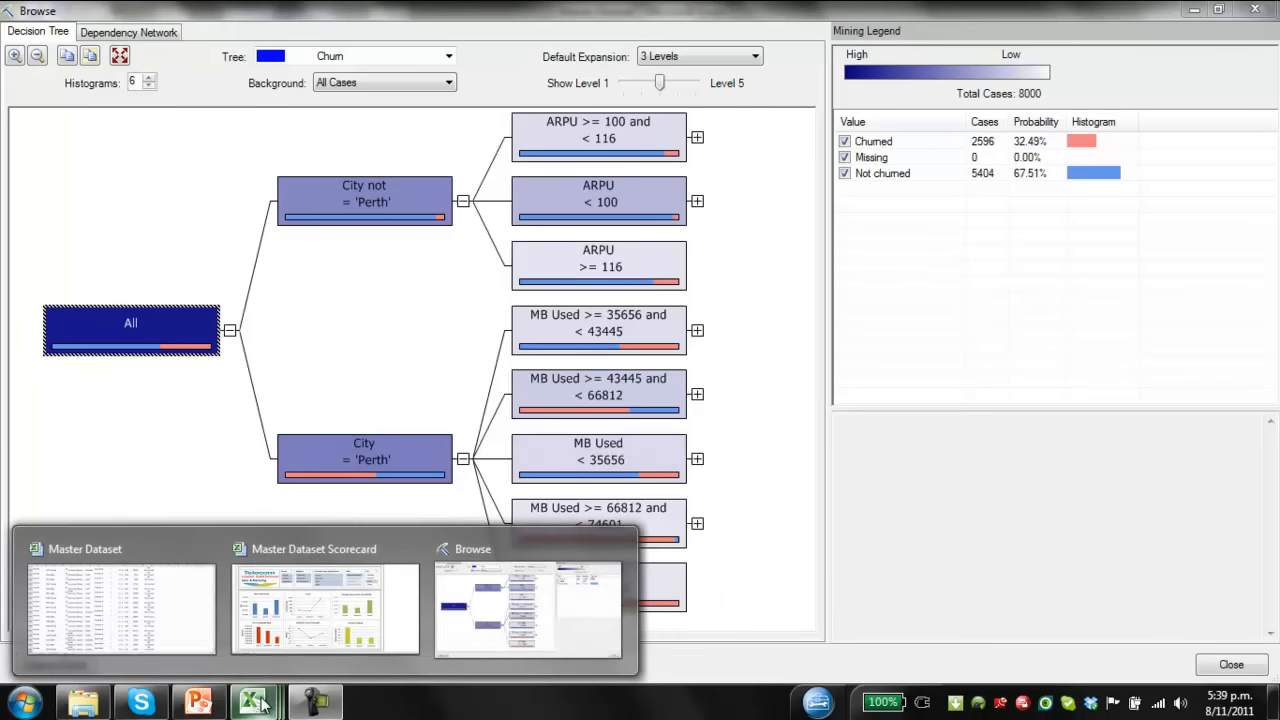
click(178, 600)
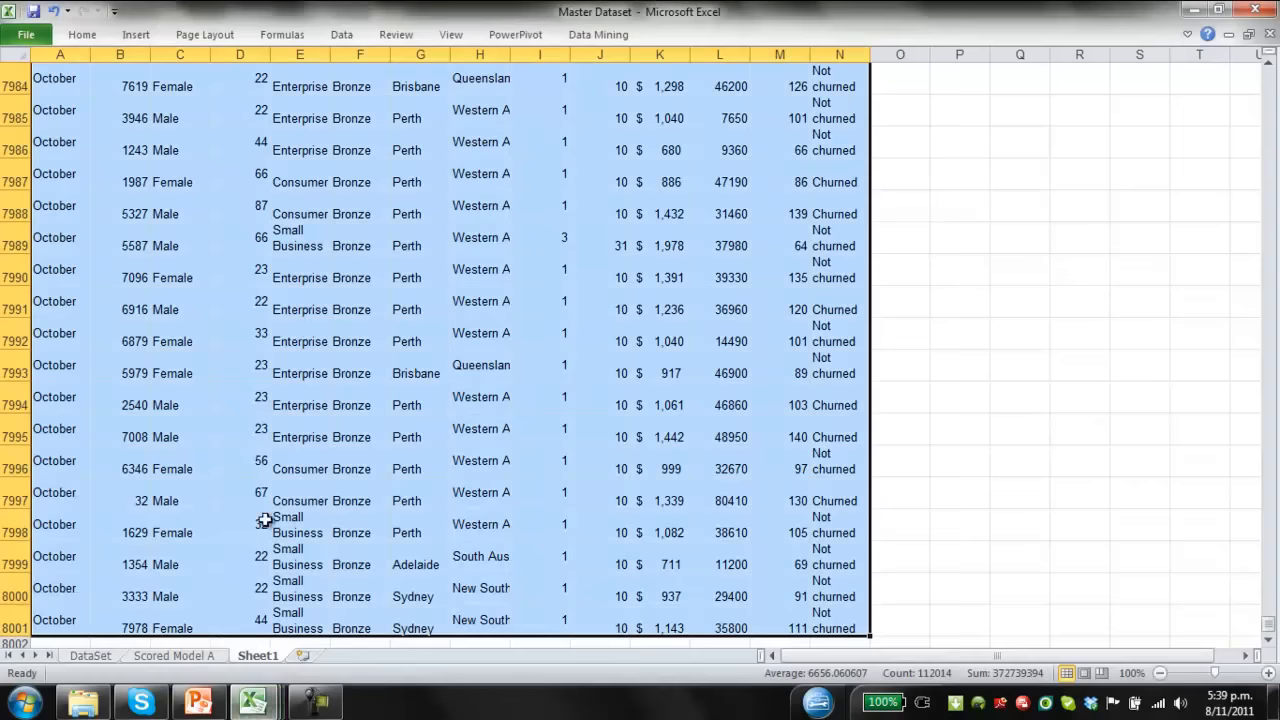
click(218, 657)
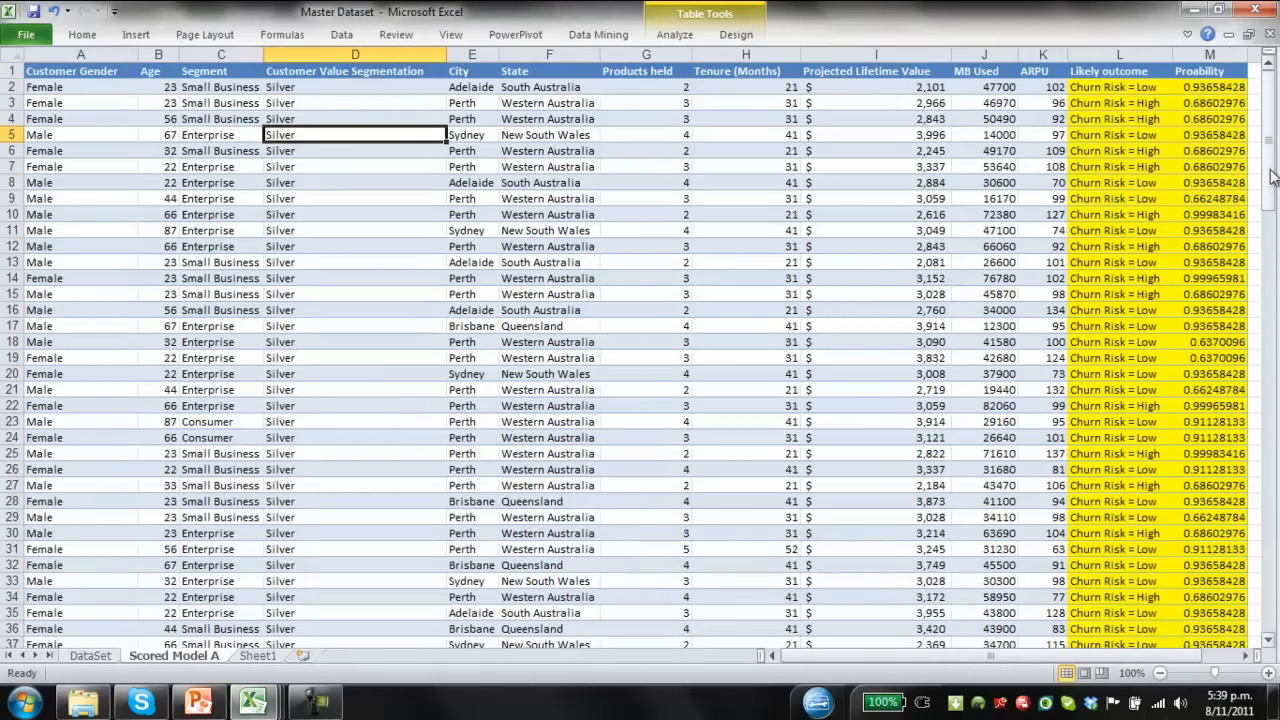
Step: Review the first customer's attributes in row 2 and the Likely outcome values of the first two customers
click(81, 89)
drag(81, 89, 1000, 87)
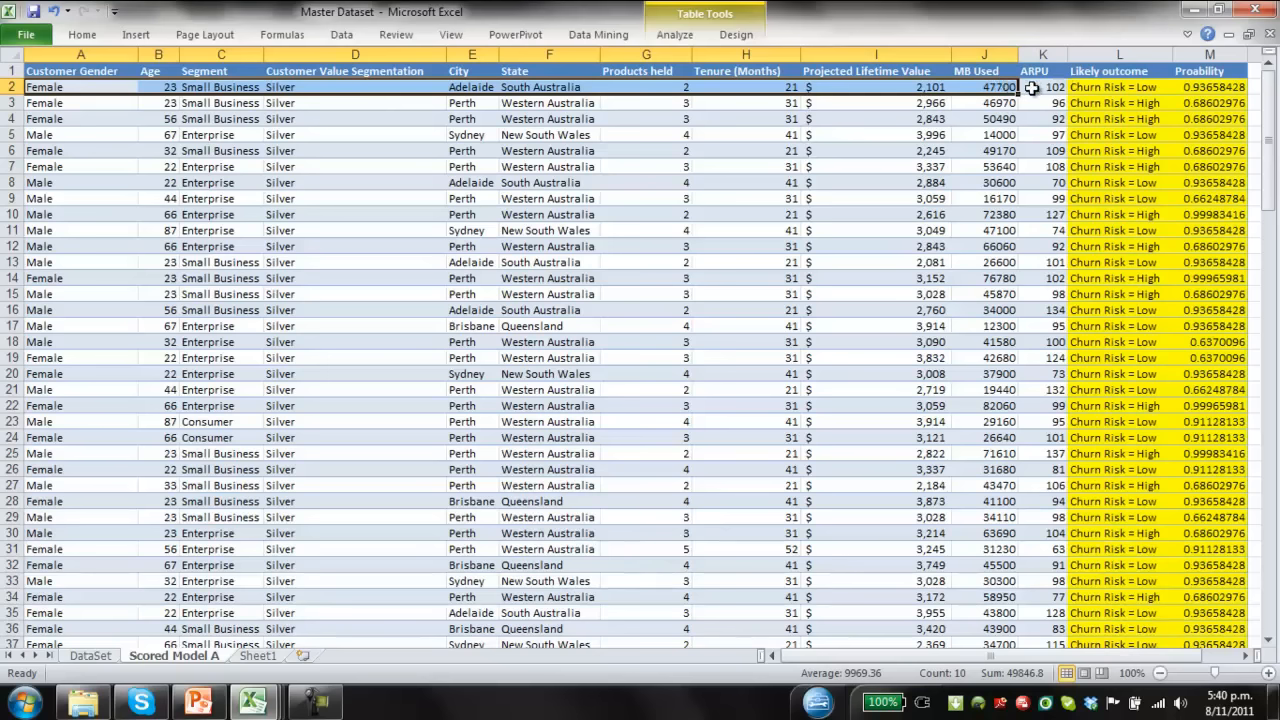
click(1082, 88)
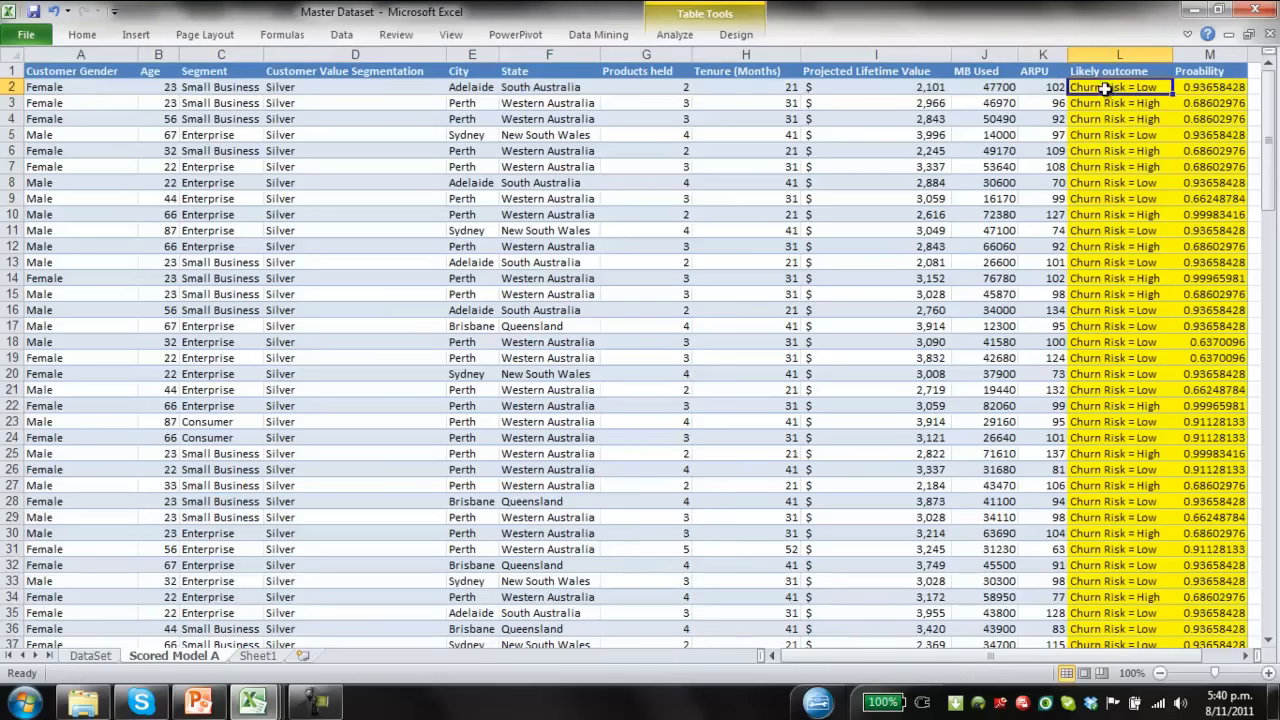
click(1093, 103)
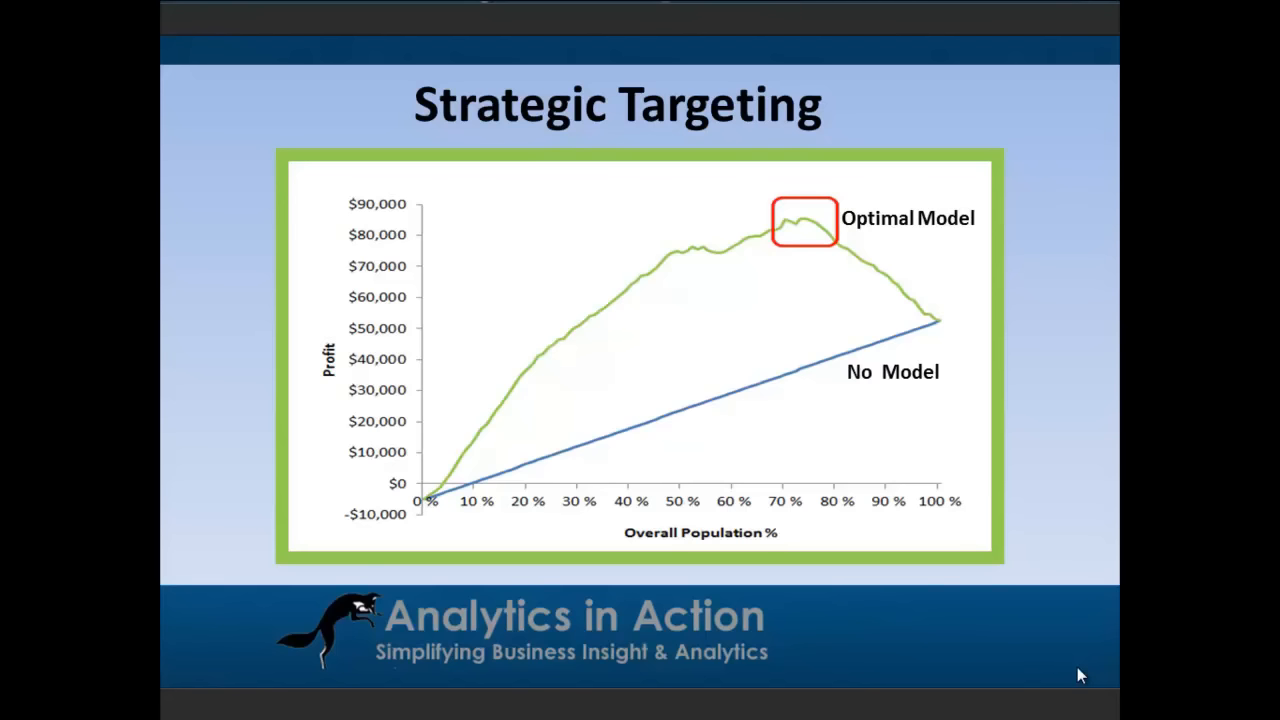
Step: End the slide show and switch to the Demo Profit chart sheet of the Data Mining Model workbook in Excel
key(Escape)
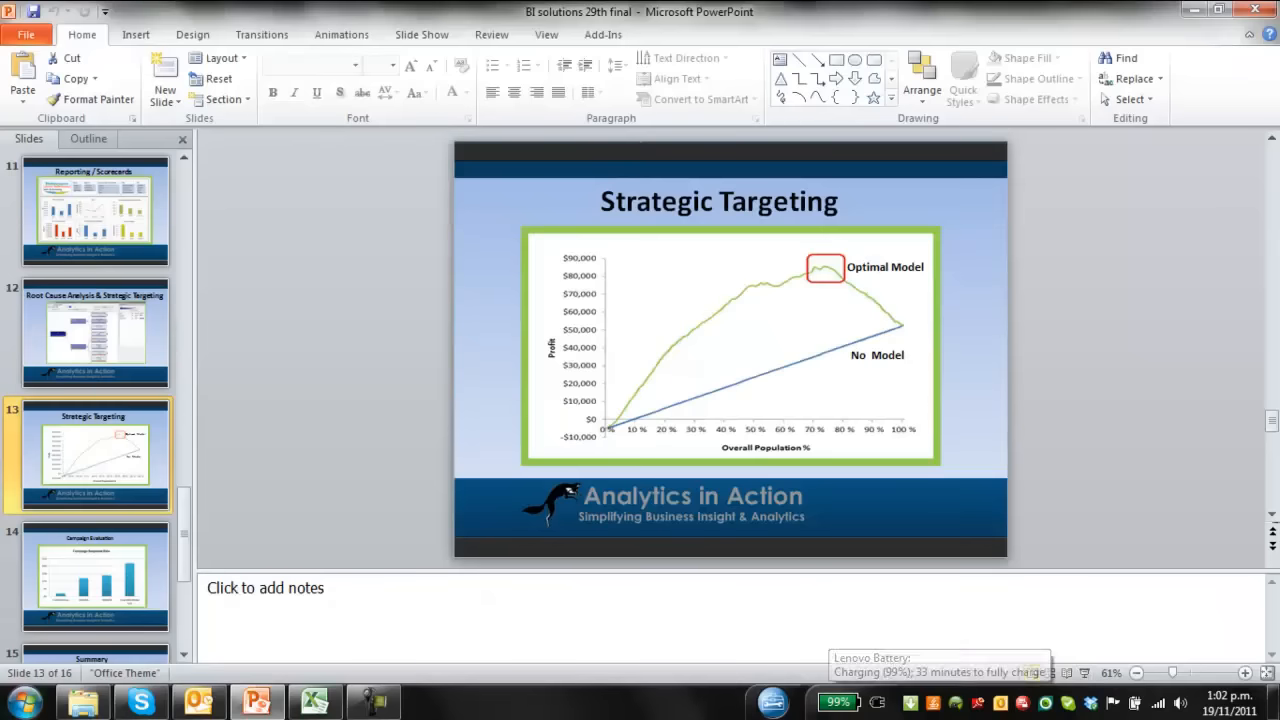
click(314, 702)
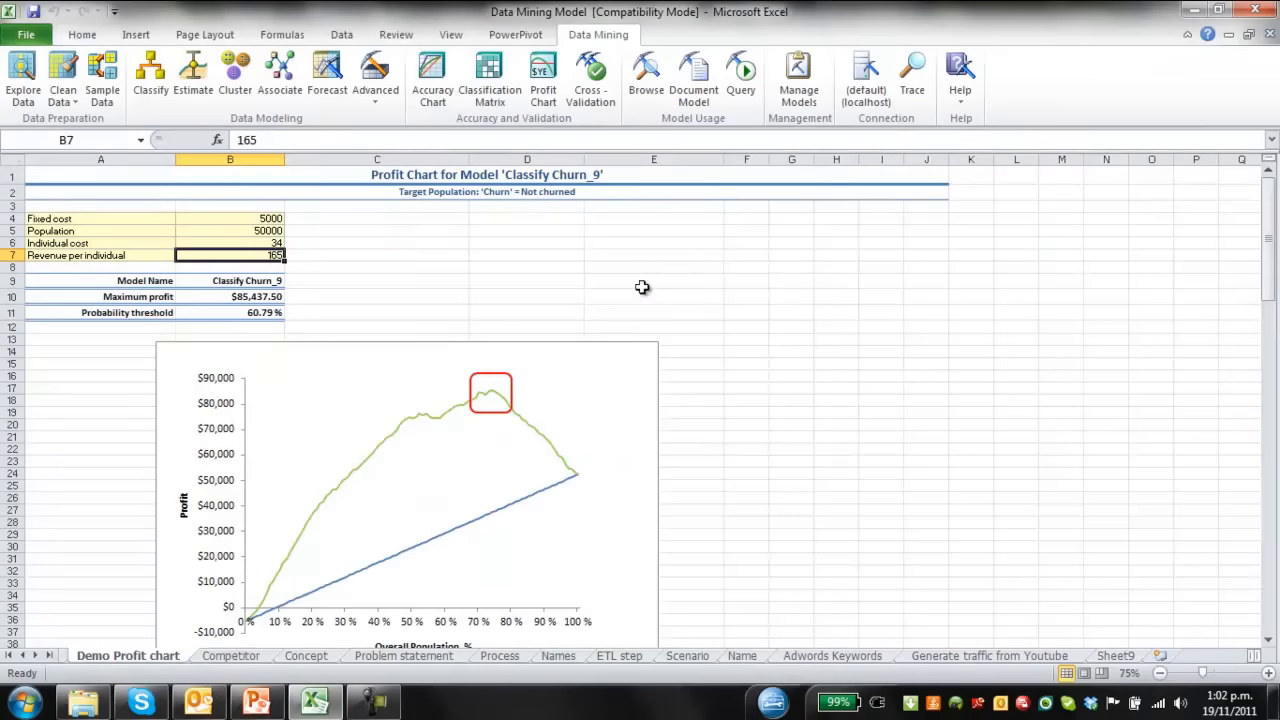
click(512, 283)
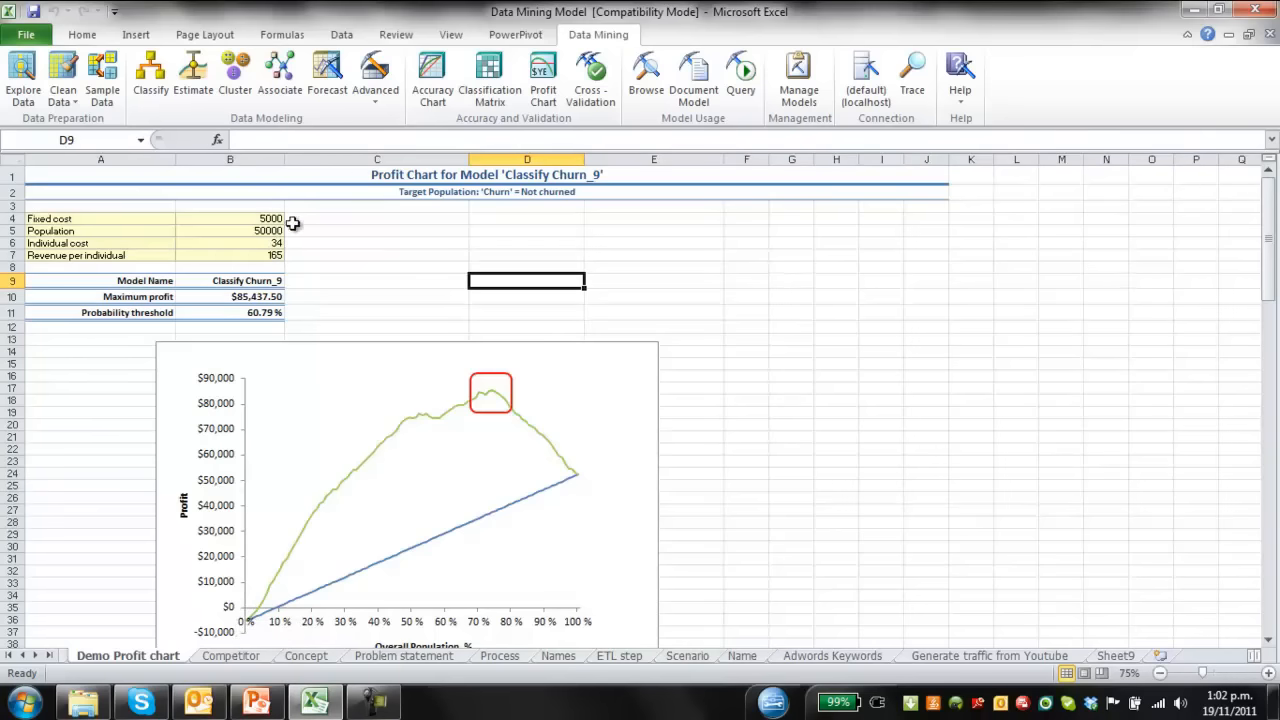
Step: Review the fixed cost, population, individual cost and revenue per individual inputs, and inspect the start of the profit curve
click(252, 220)
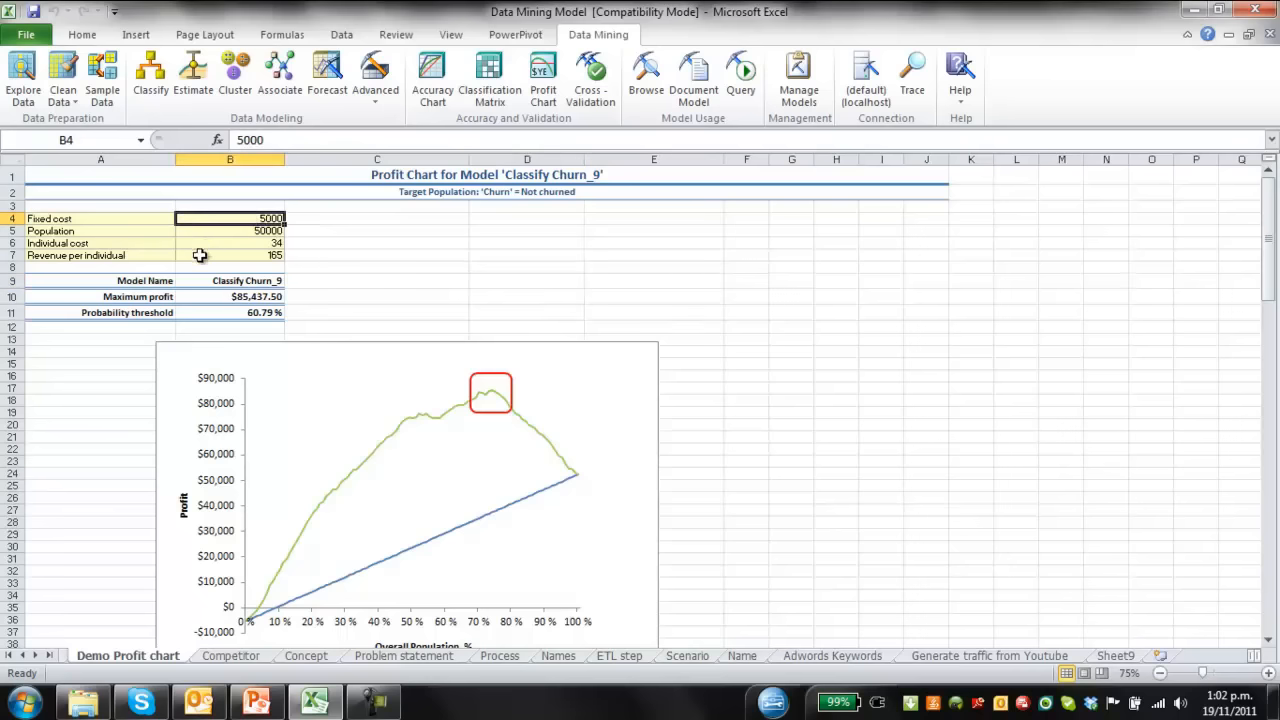
click(264, 232)
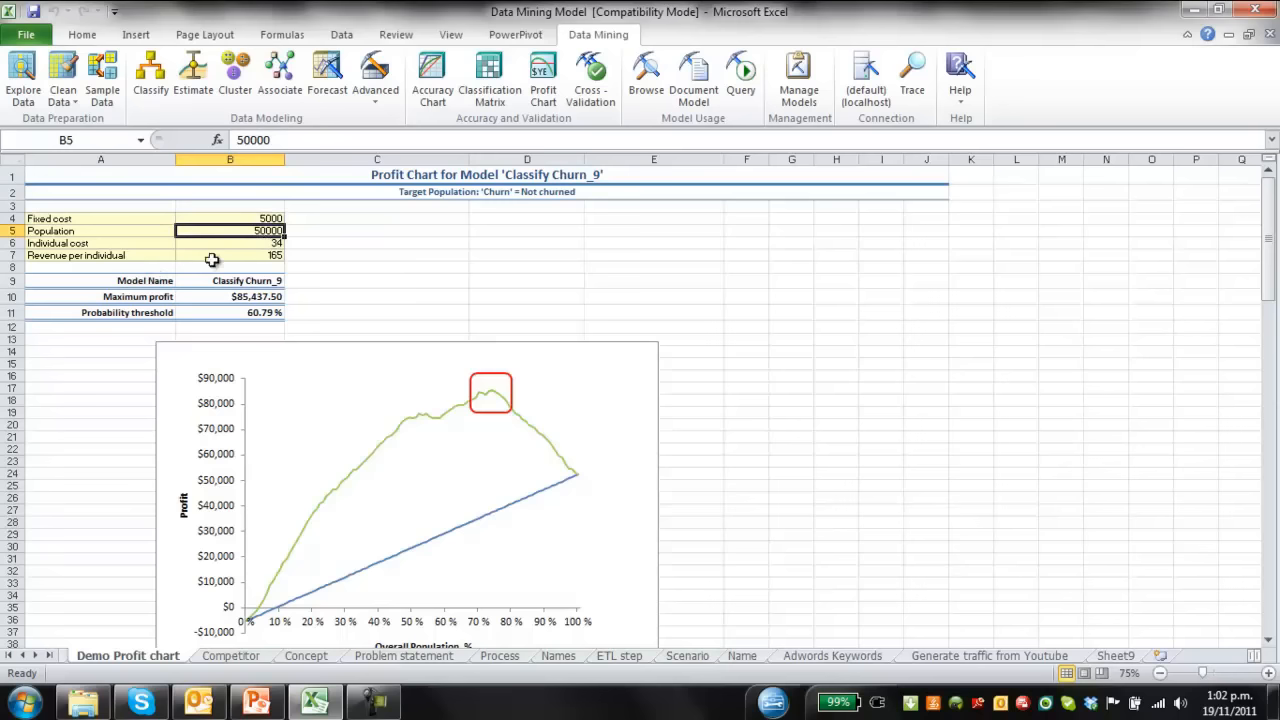
click(251, 254)
click(248, 243)
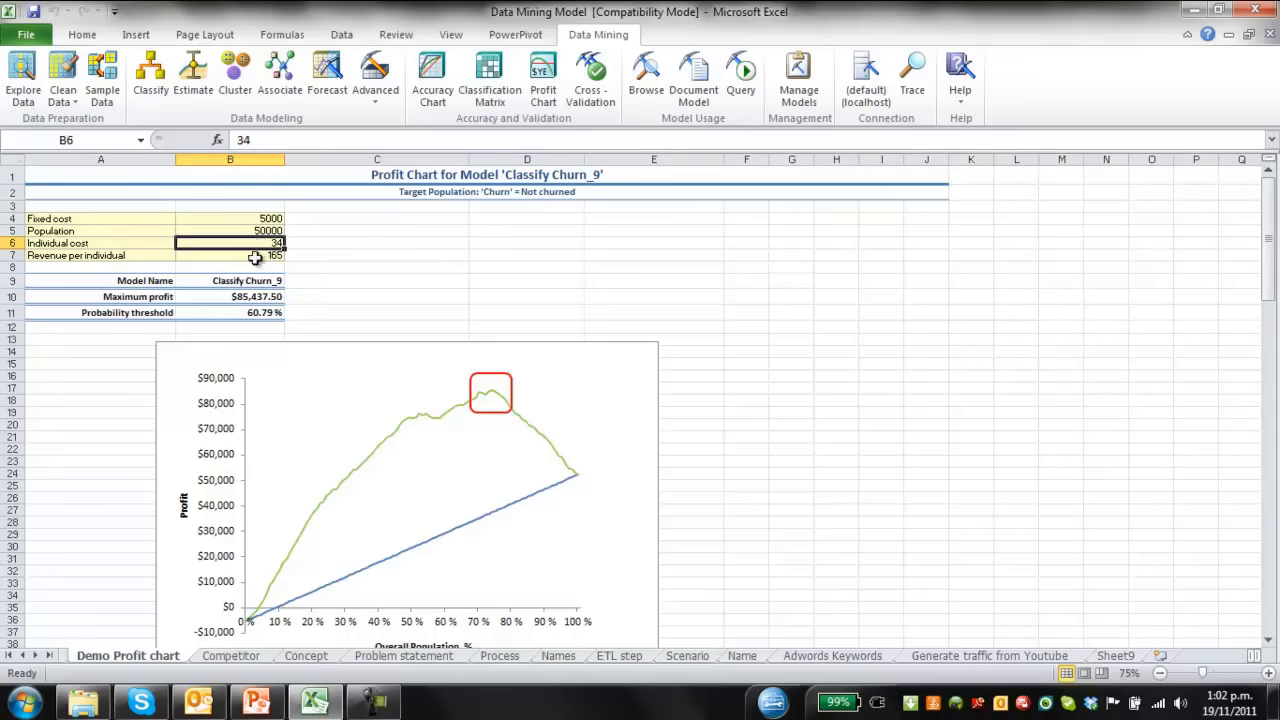
click(242, 256)
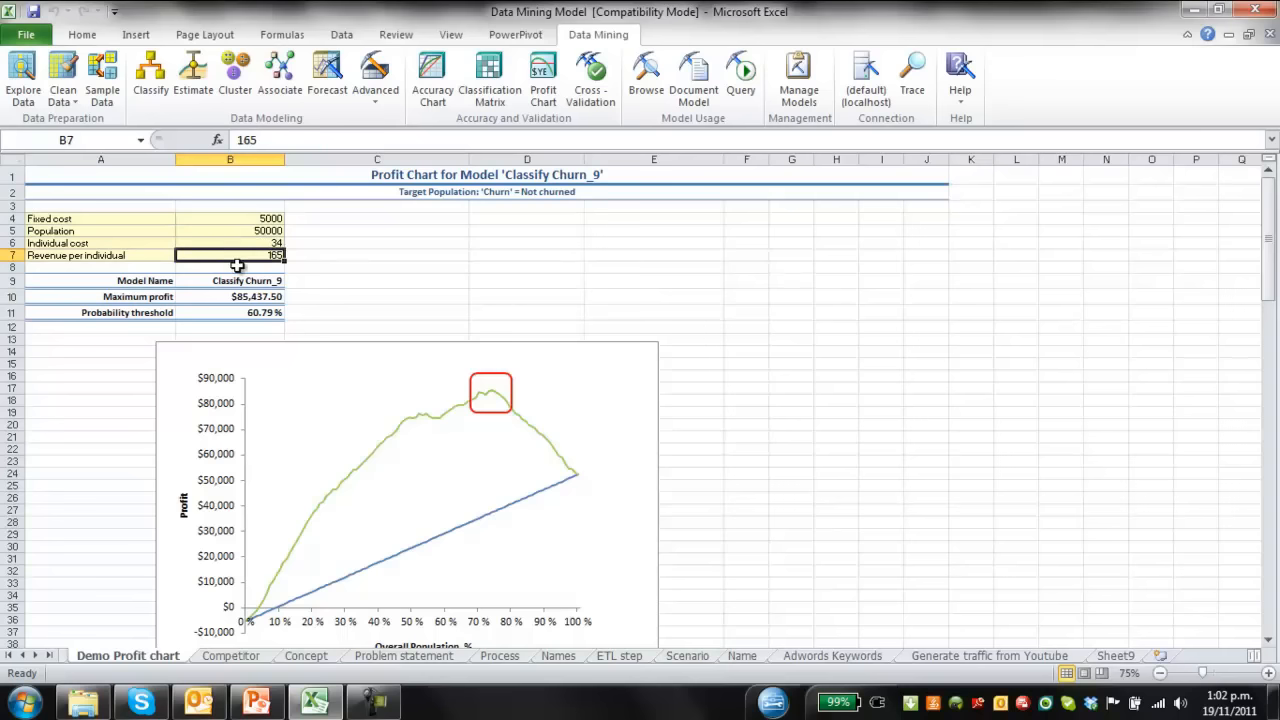
click(303, 257)
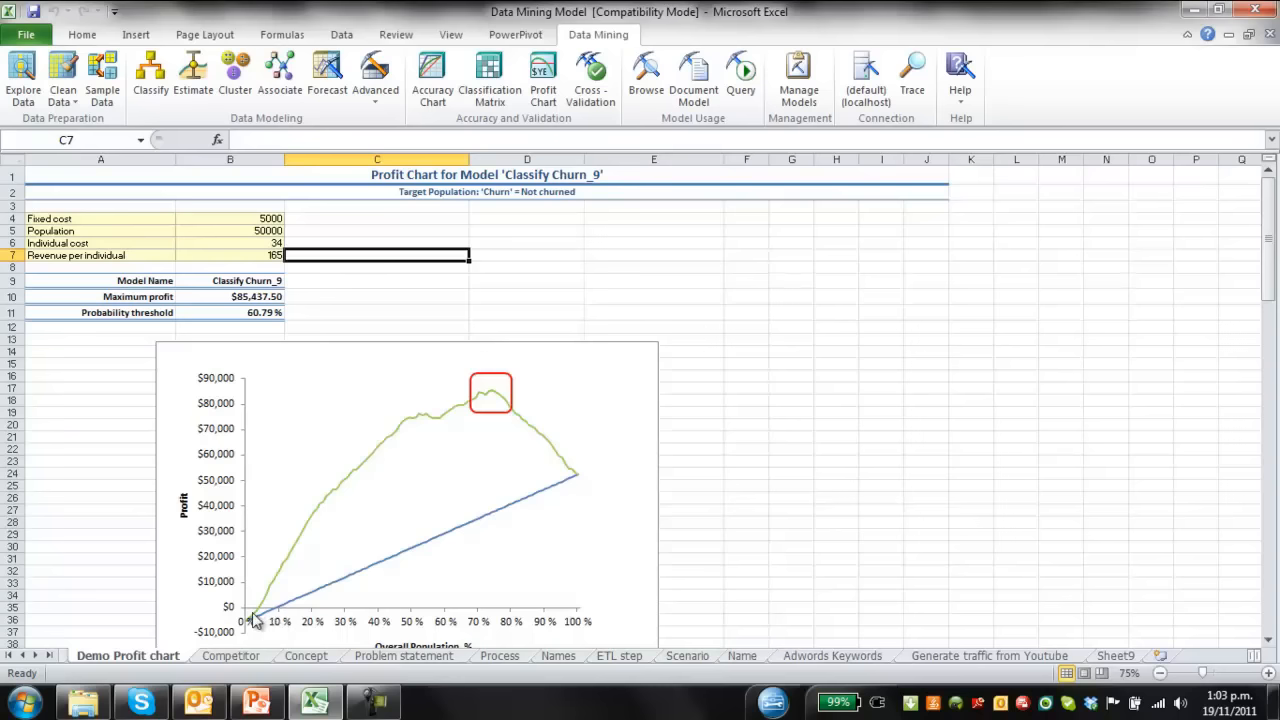
mouse_move(254, 620)
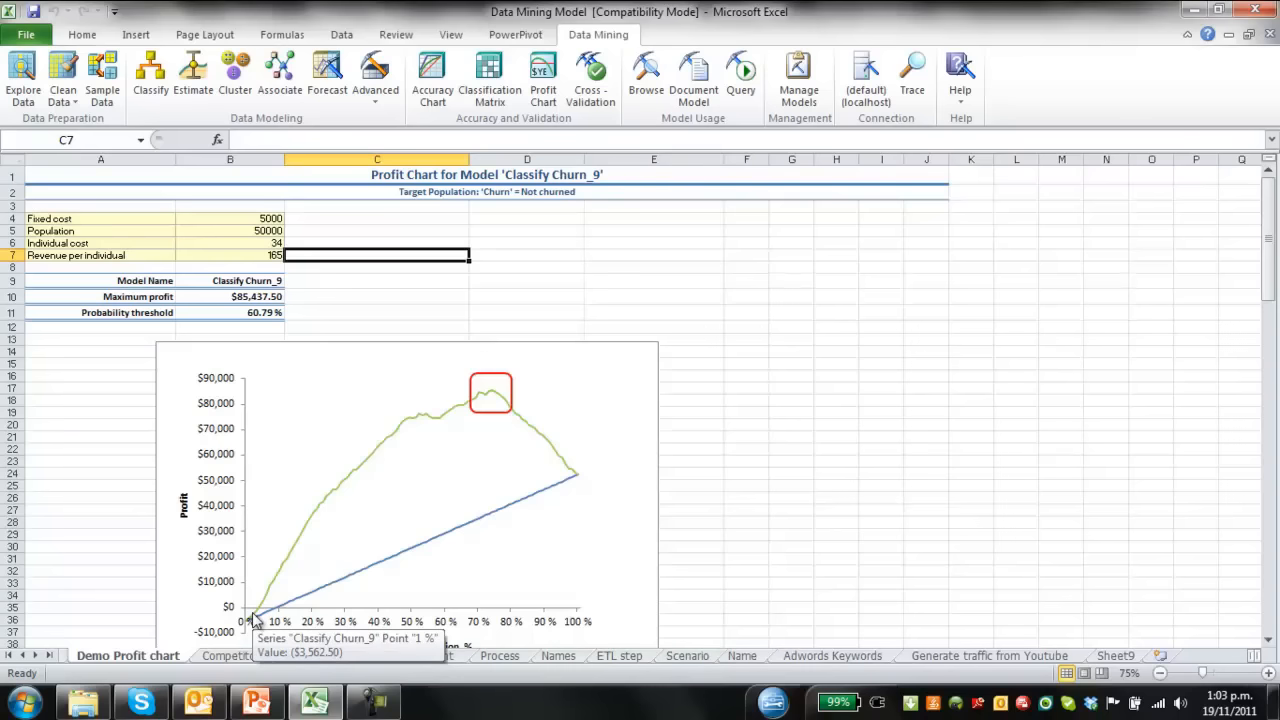